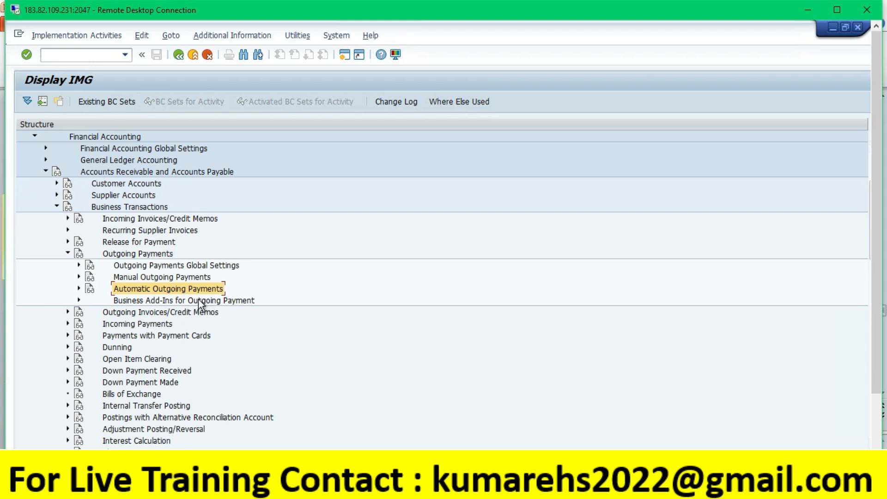
Step: Expand Automatic Outgoing Payments and Payment Method/Bank Selection for Payment Program, and open the Set Up All Company Codes for Payment Transactions activity
left_click(79, 288)
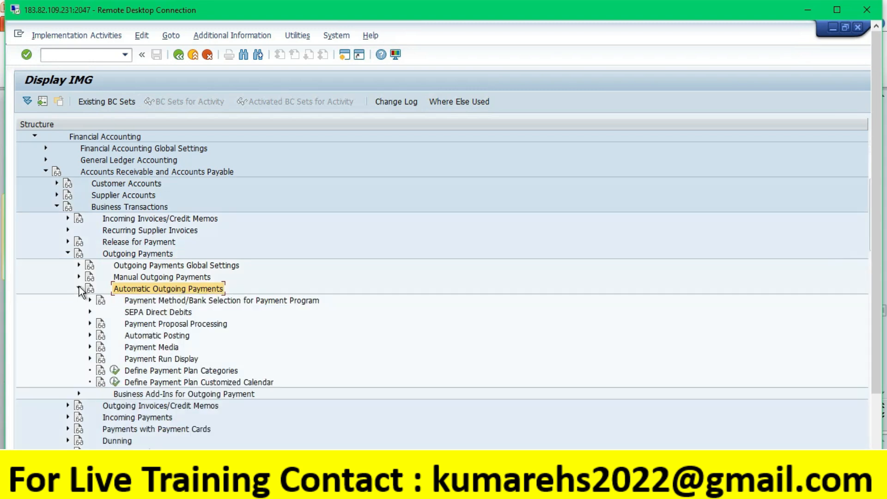
left_click(164, 300)
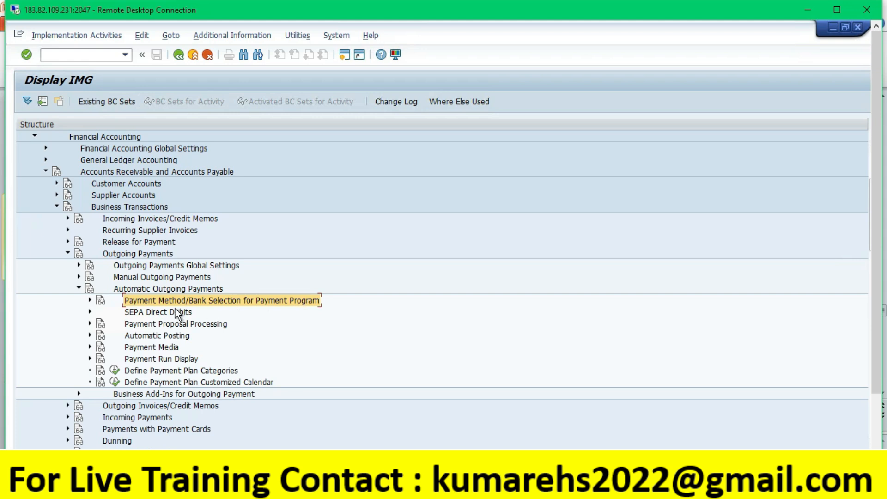
left_click(91, 300)
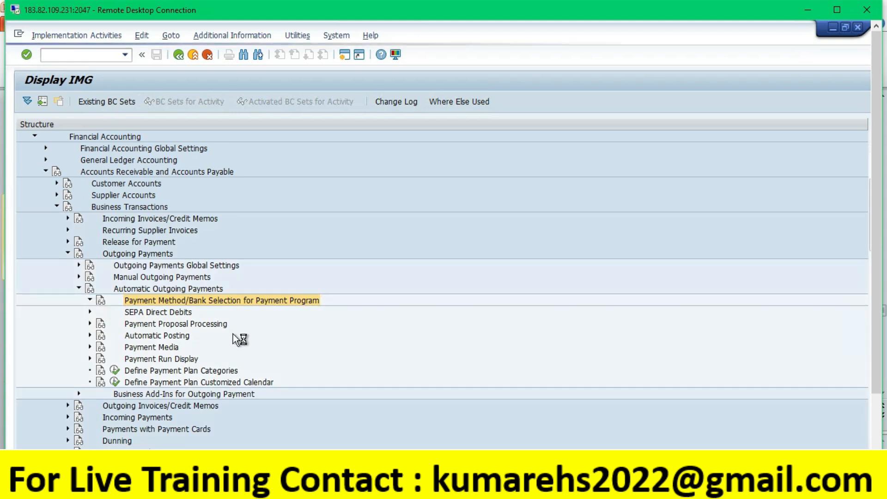
left_click(199, 312)
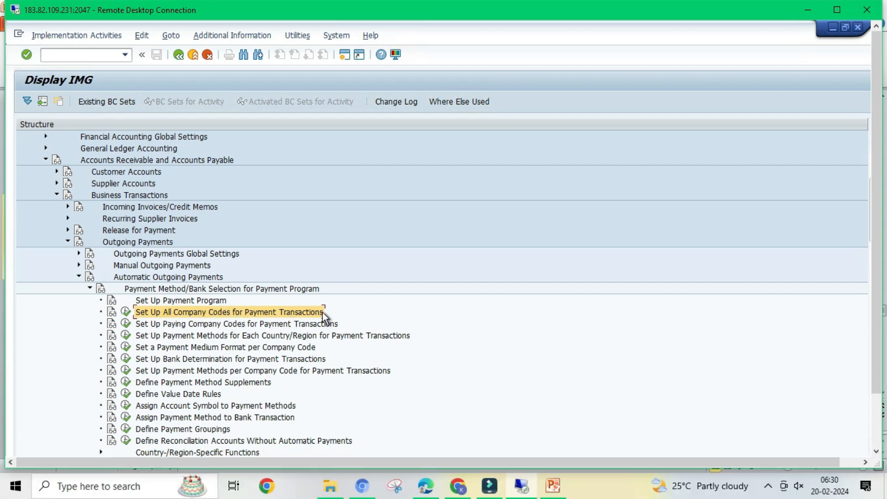
left_click(126, 312)
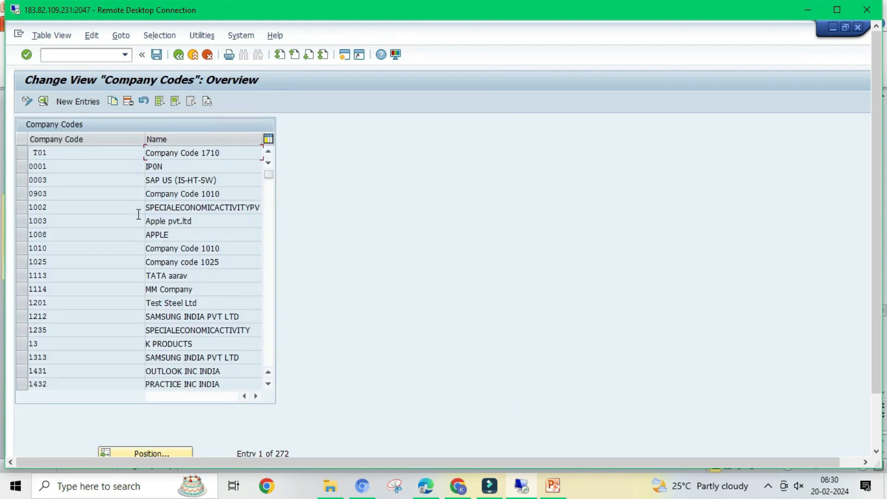
Step: Create a new company code entry for FI00 (ABC Steel Ltd)
left_click(93, 103)
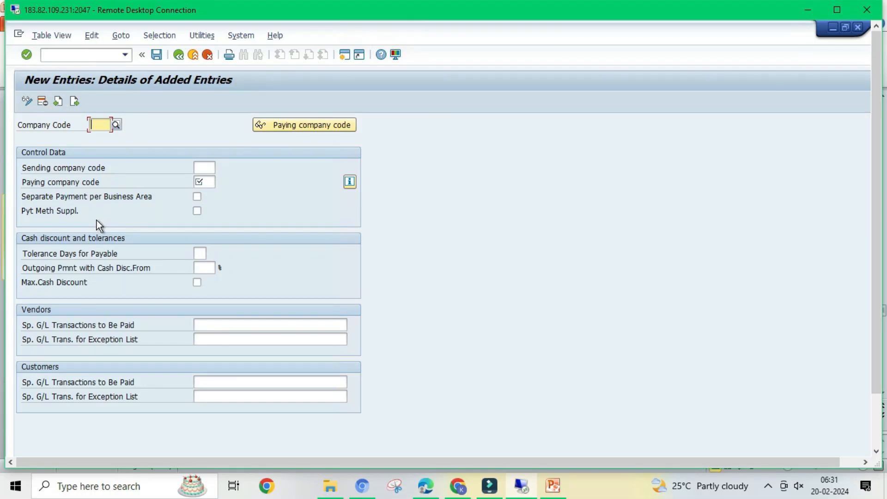
type("fi00")
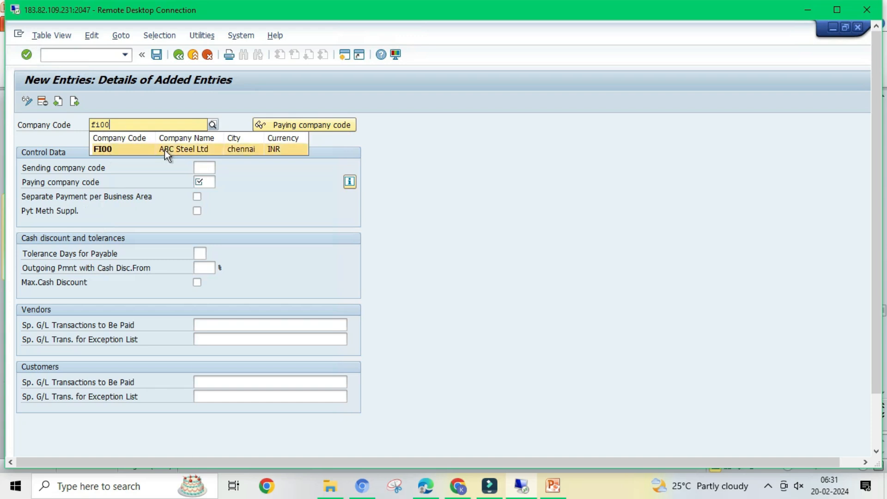
left_click(166, 149)
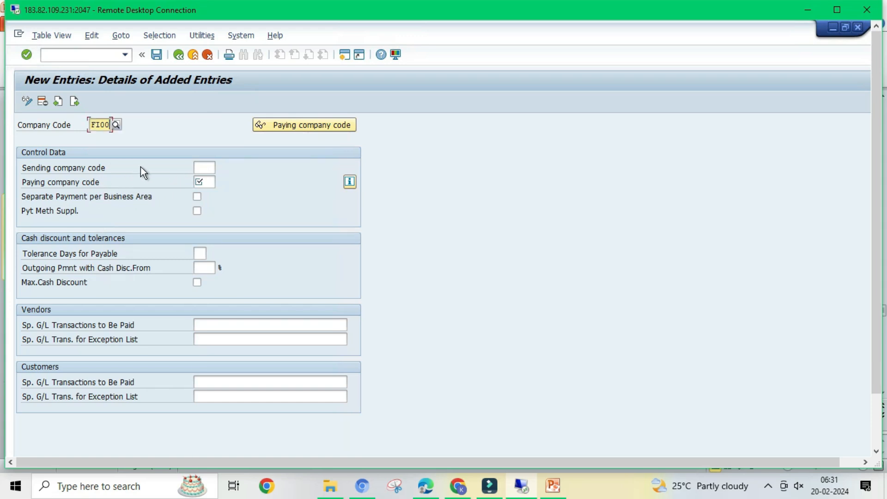
Step: Set both the sending company code and the paying company code of the new entry to FI00
left_click(206, 168)
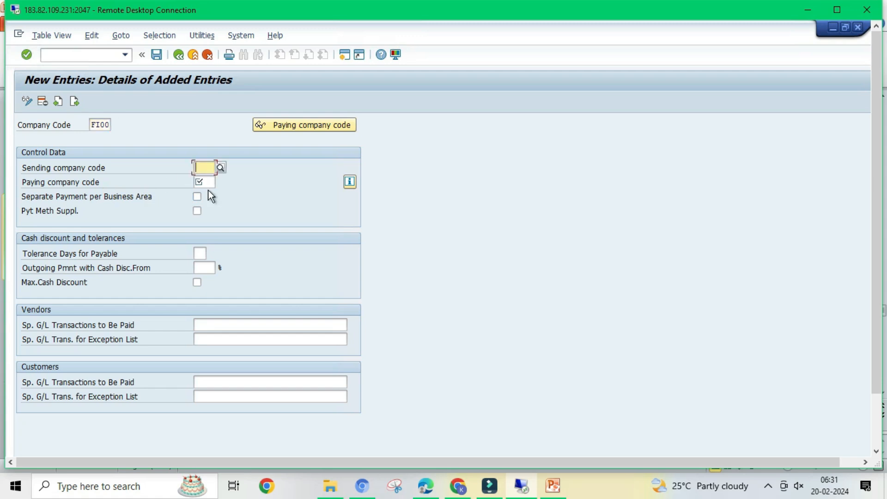
left_click(208, 186)
left_click(211, 165)
type("fi00")
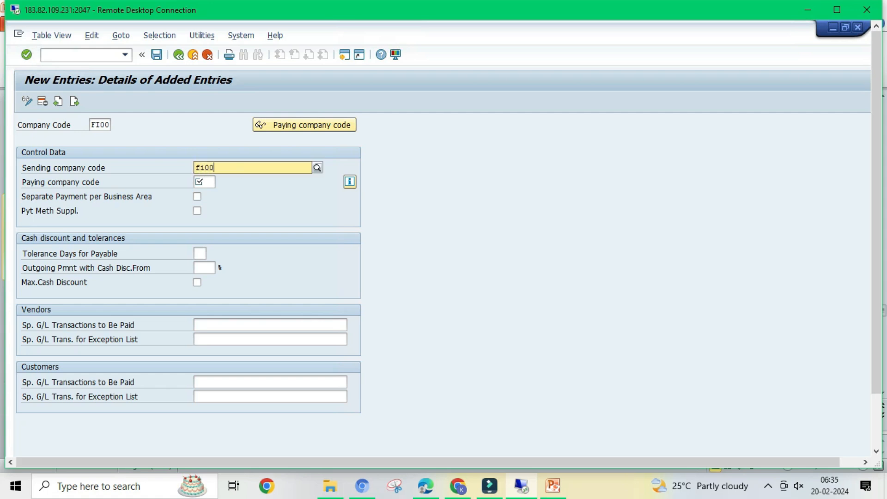
key("Down")
key("Return")
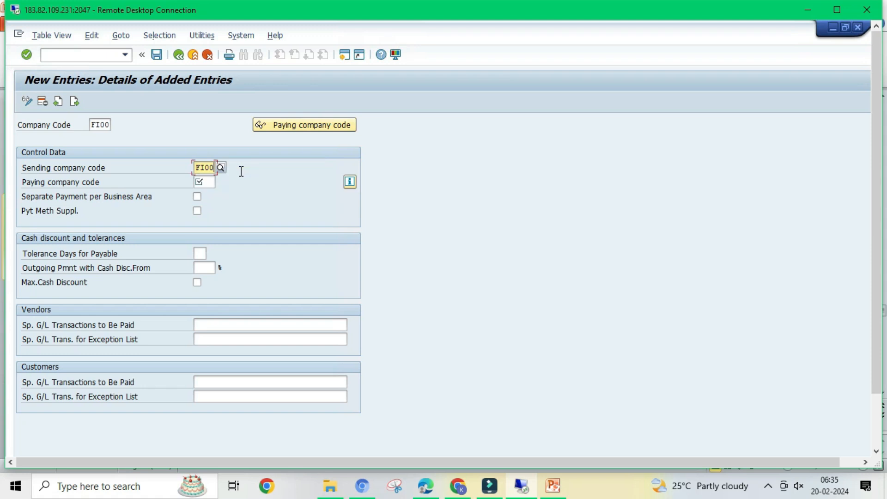
key("Tab")
type("fi00")
key("Tab")
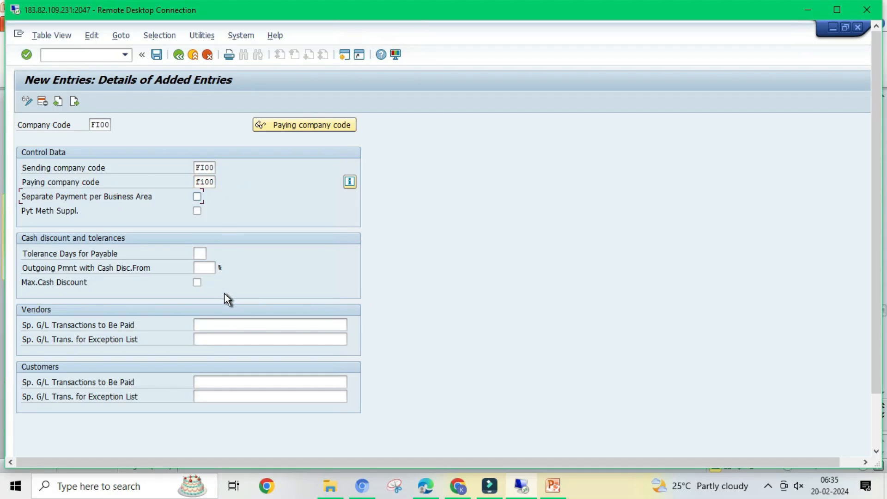
key("Return")
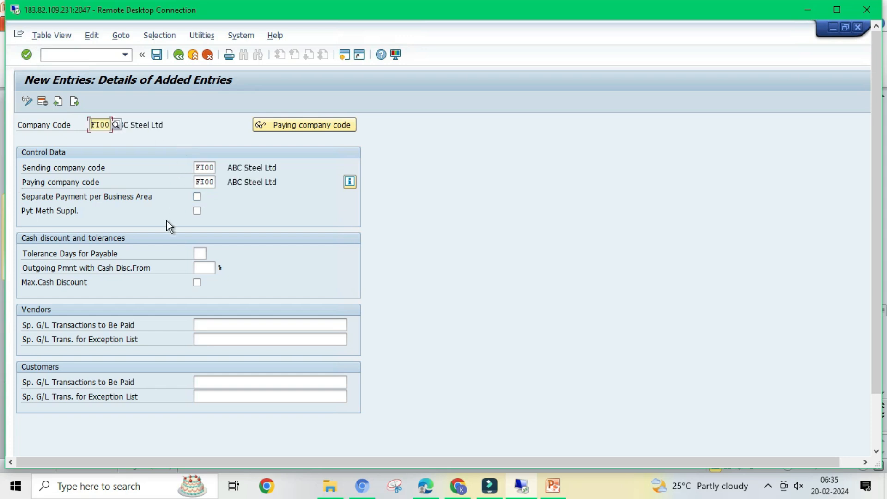
Step: Set the tolerance days for payable to 5, outgoing payment with cash discount from 2%, and enable the maximum cash discount
left_click(200, 253)
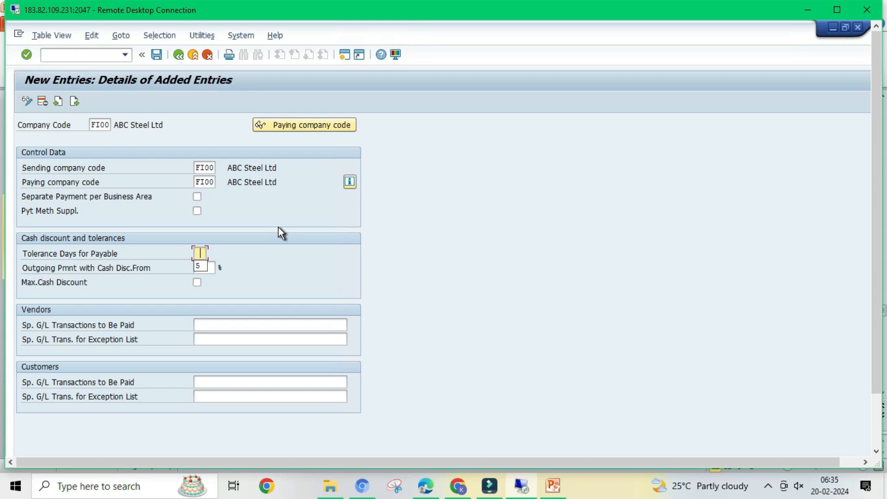
type("5")
key("Tab")
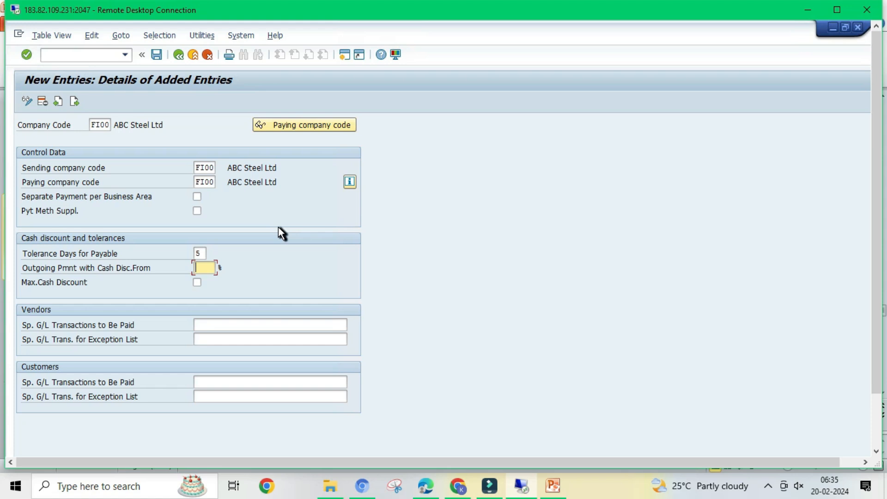
type("2")
Step: Save the FI00 company code entry under the proposed customizing request, acknowledge the messages, and return to the IMG structure
left_click(156, 55)
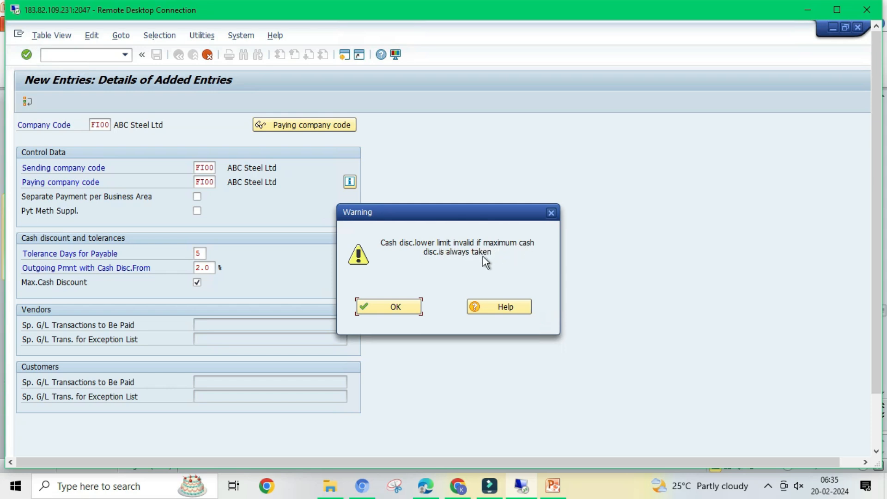
left_click(394, 316)
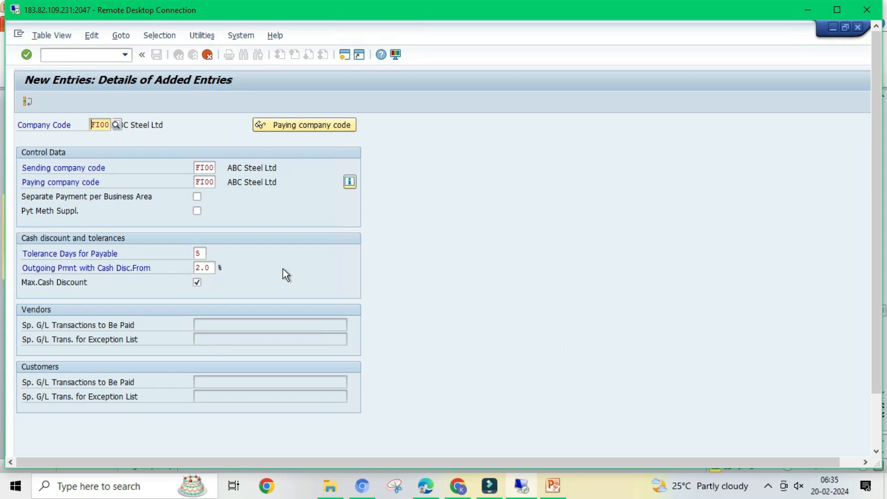
key("Return")
left_click(201, 240)
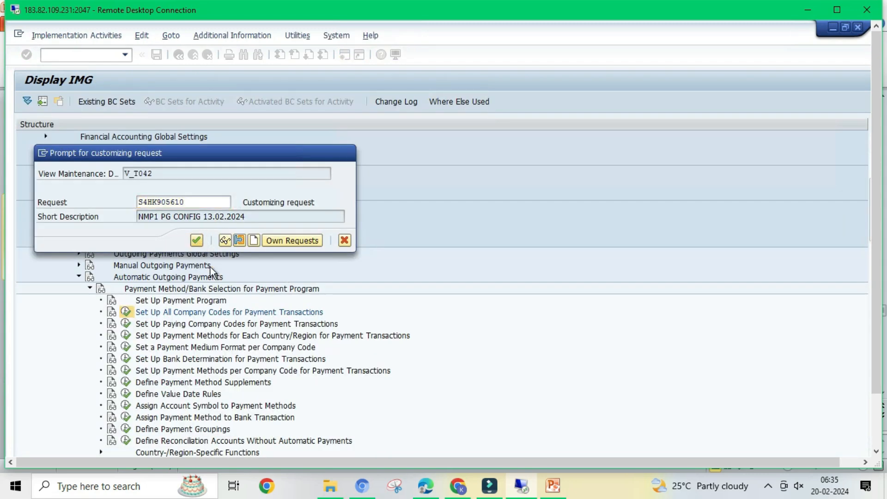
left_click(382, 306)
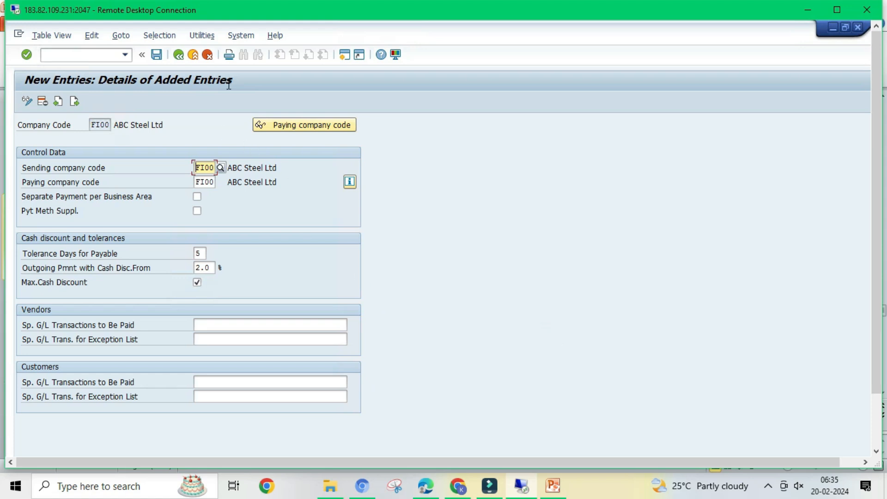
left_click(185, 59)
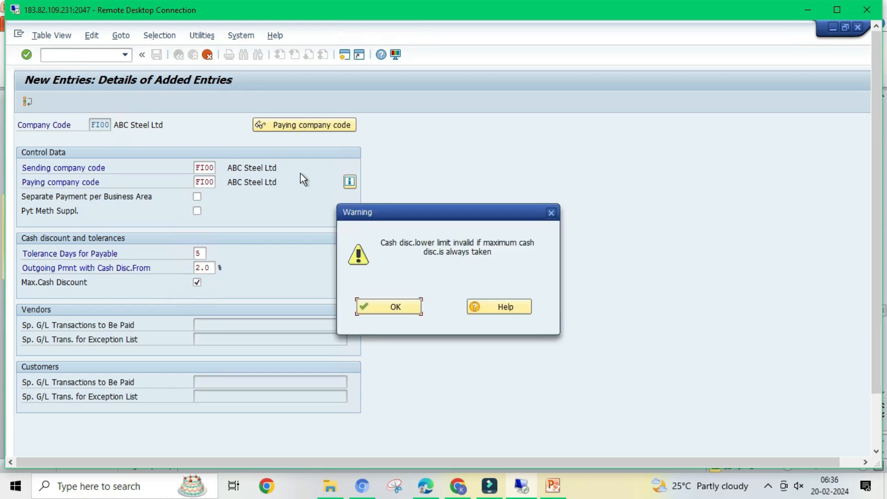
left_click(552, 212)
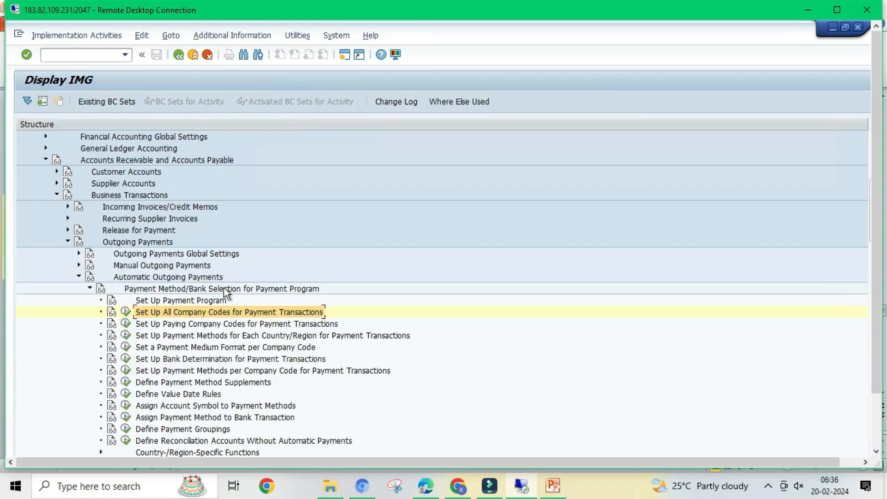
Step: Open Set Up Paying Company Codes for Payment Transactions and create a new entry for paying company code FI00
left_click(208, 323)
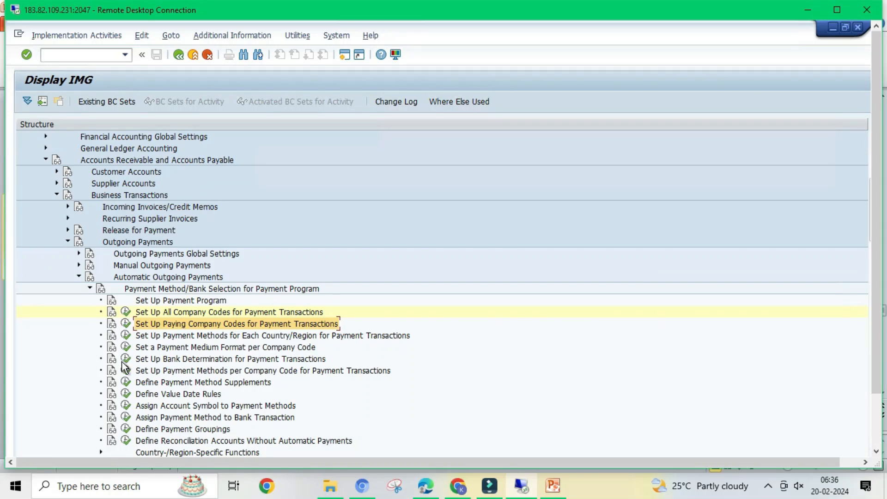
left_click(126, 323)
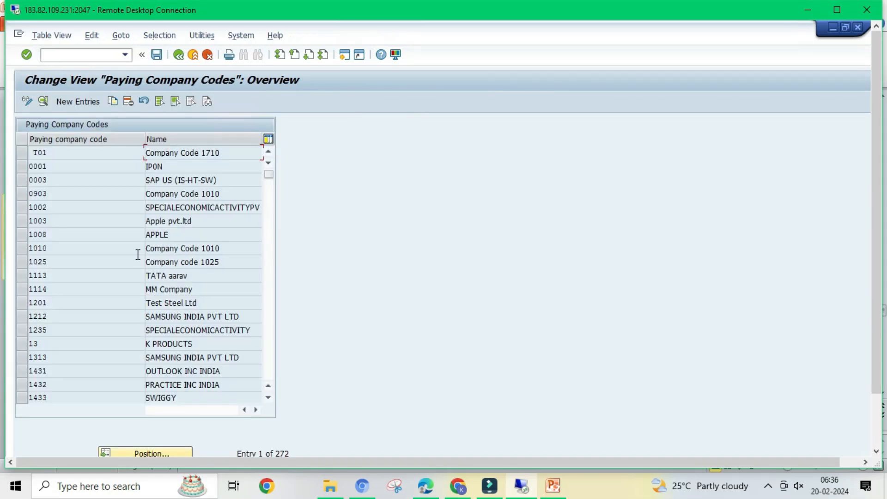
left_click(93, 105)
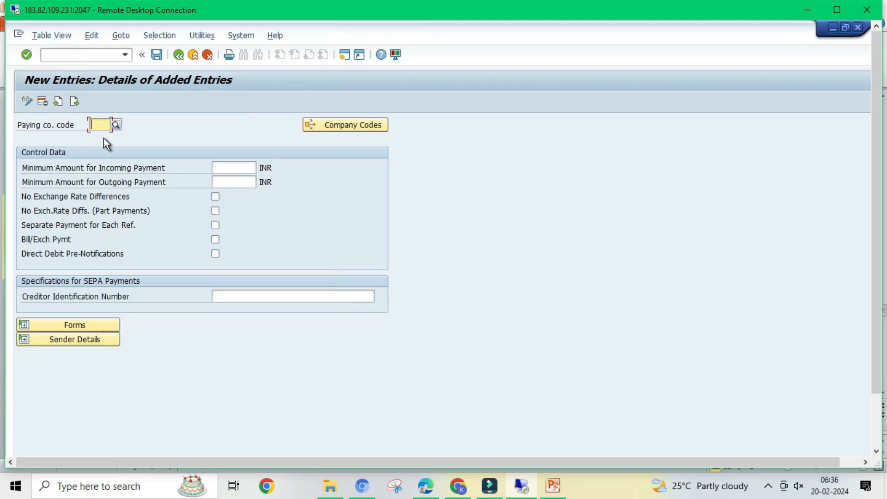
type("fi")
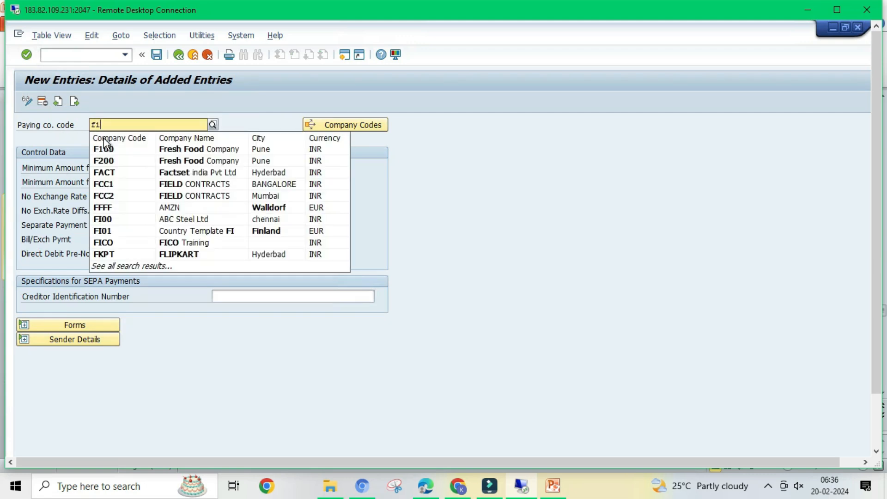
type("00")
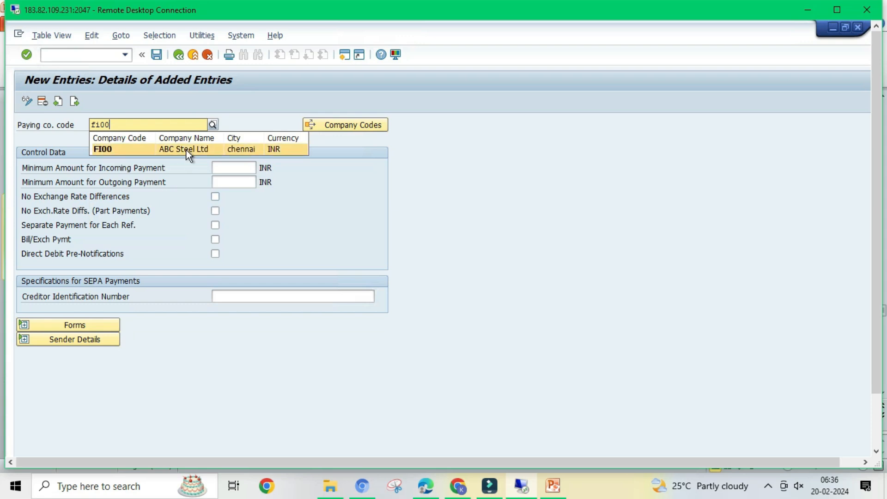
left_click(187, 150)
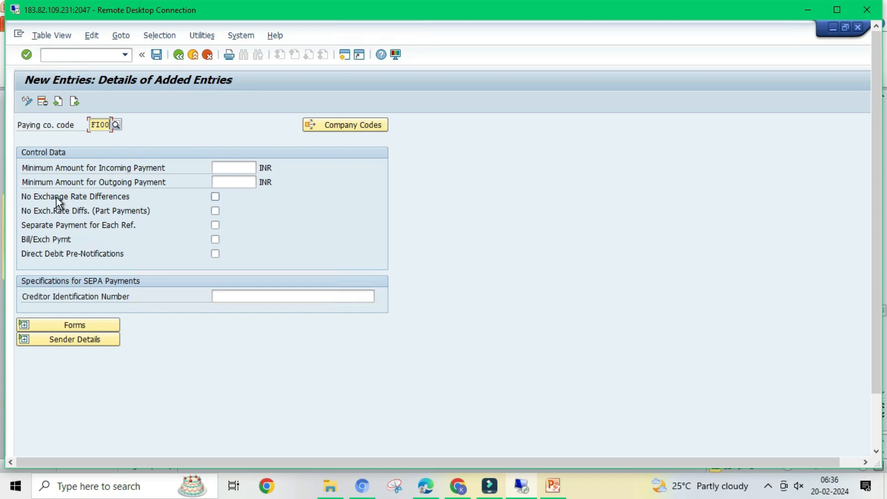
Step: Set the minimum amounts for incoming and outgoing payments to 100 INR each
left_click(244, 164)
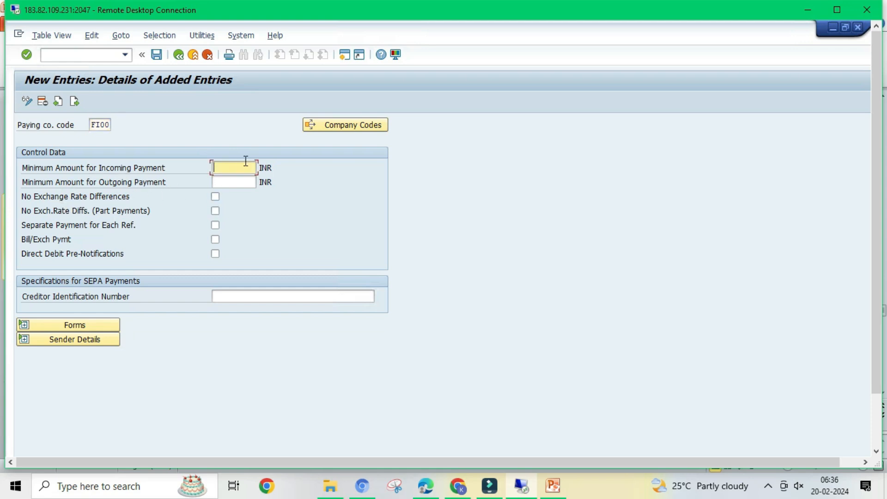
type("100")
key("Tab")
type("100")
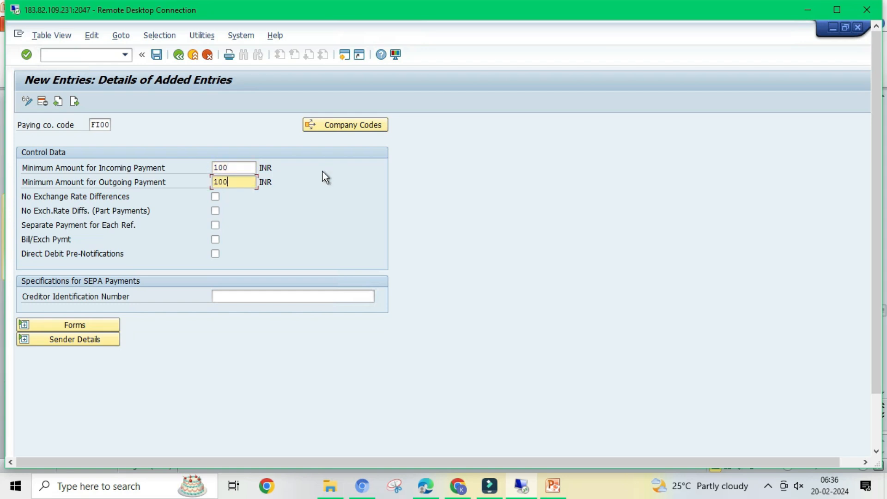
key("Tab")
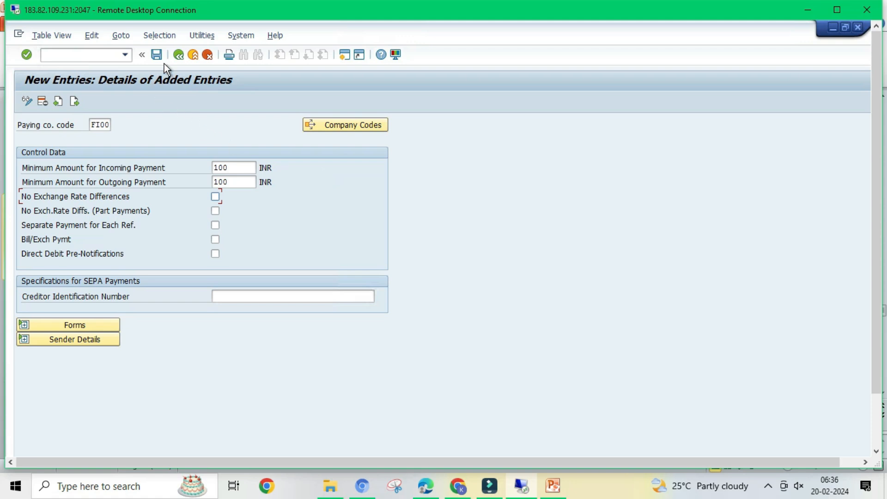
Step: Save the paying company code entry under the proposed customizing request and return to the IMG structure
left_click(155, 56)
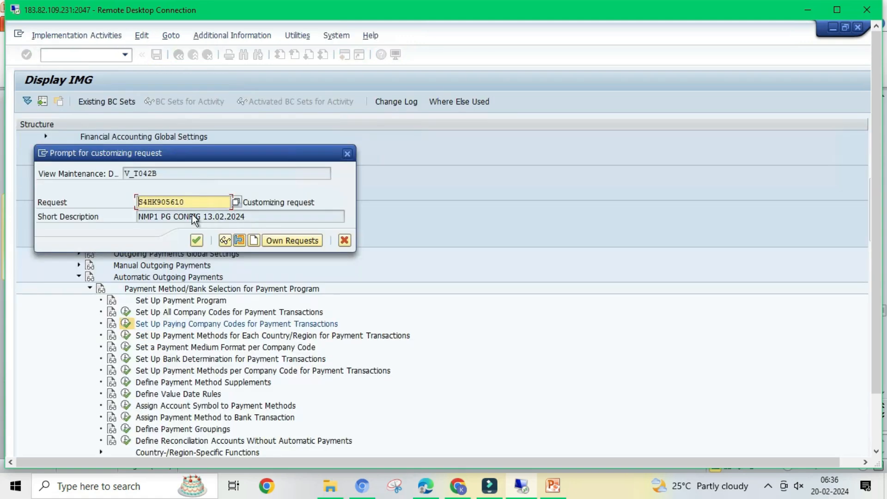
left_click(196, 240)
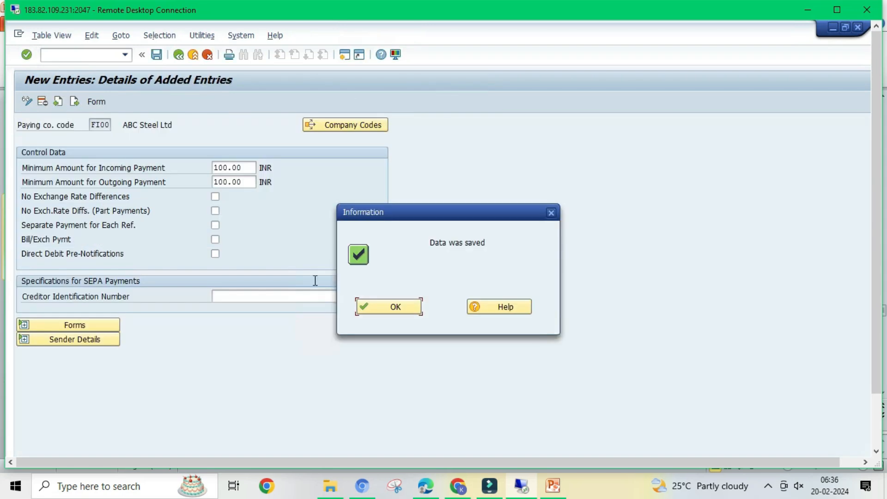
left_click(395, 308)
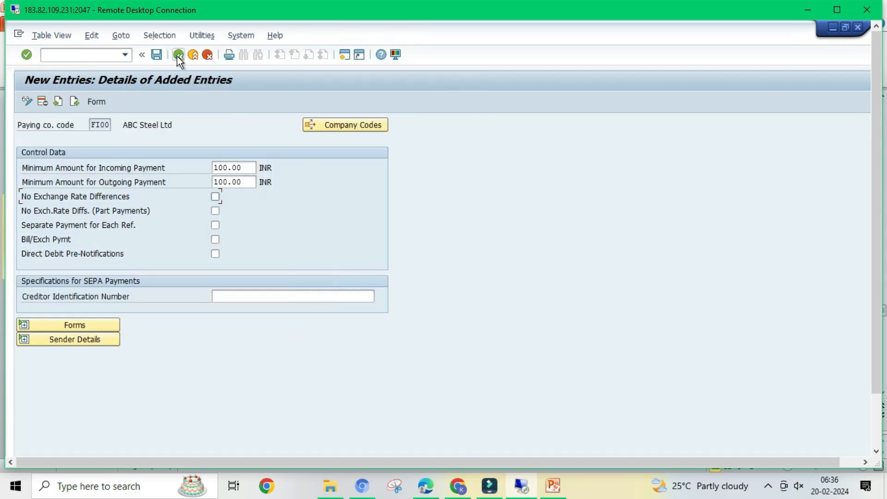
left_click(178, 55)
left_click(178, 55)
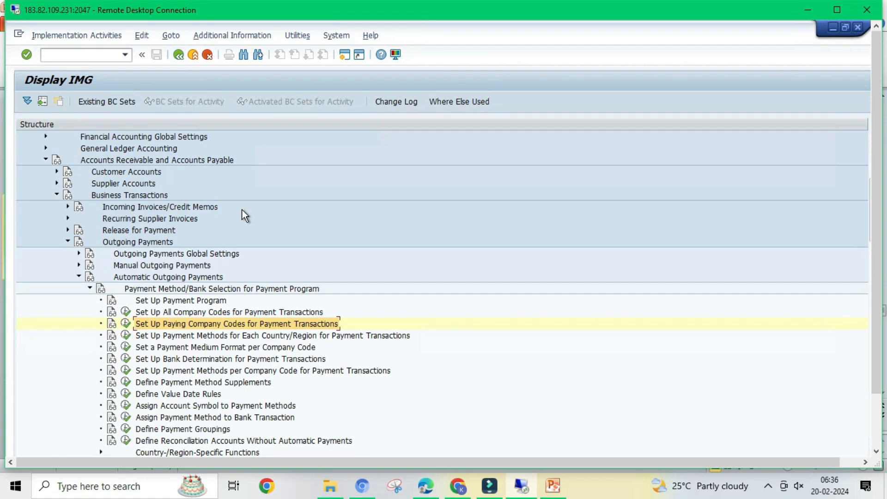
Step: Open Set Up Payment Methods for Each Country/Region for Payment Transactions and create a new entry for country IN with payment method F
left_click(195, 337)
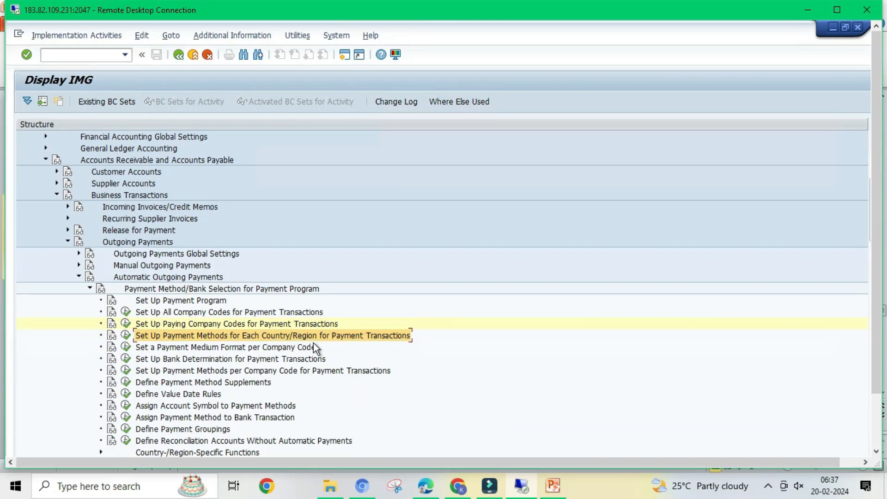
left_click(126, 334)
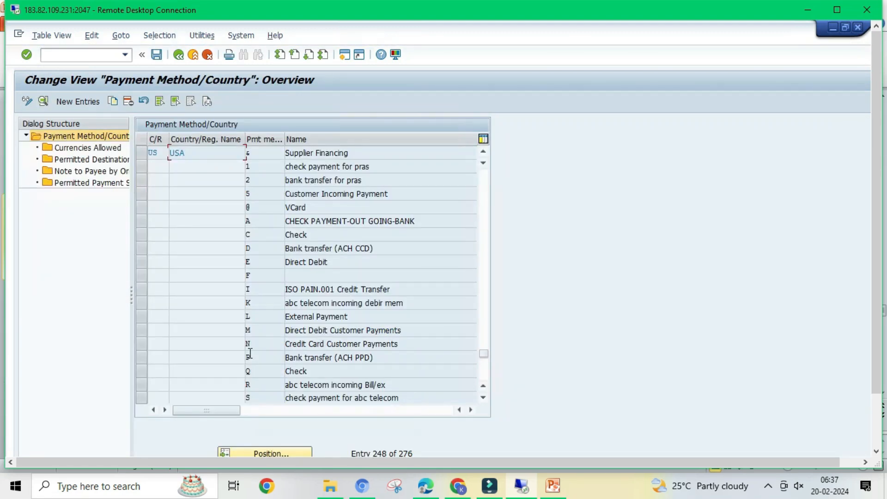
left_click(90, 101)
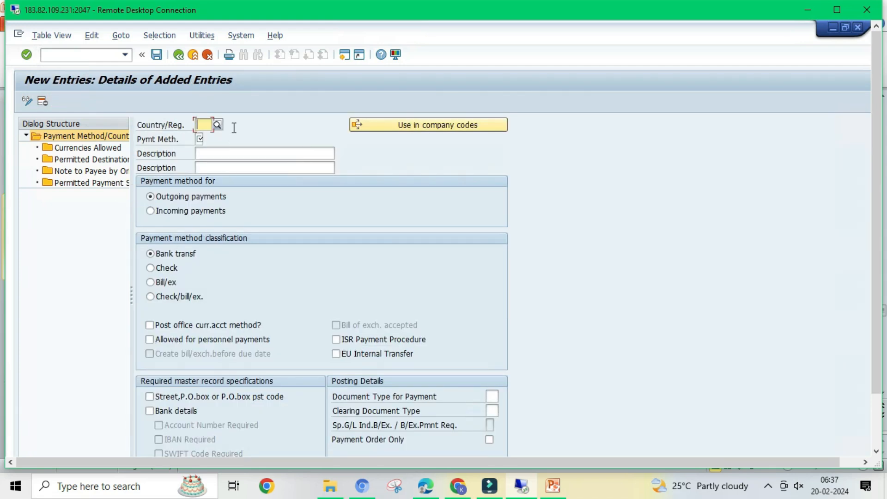
type("in")
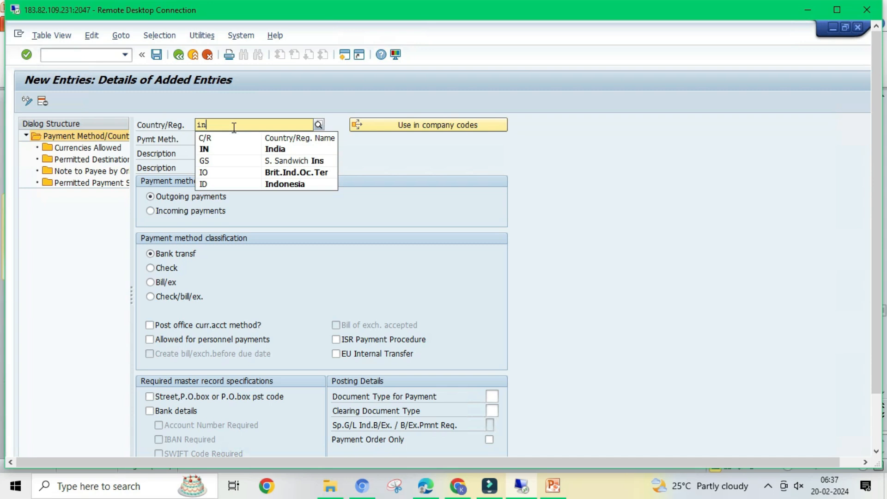
key("Down")
key("Return")
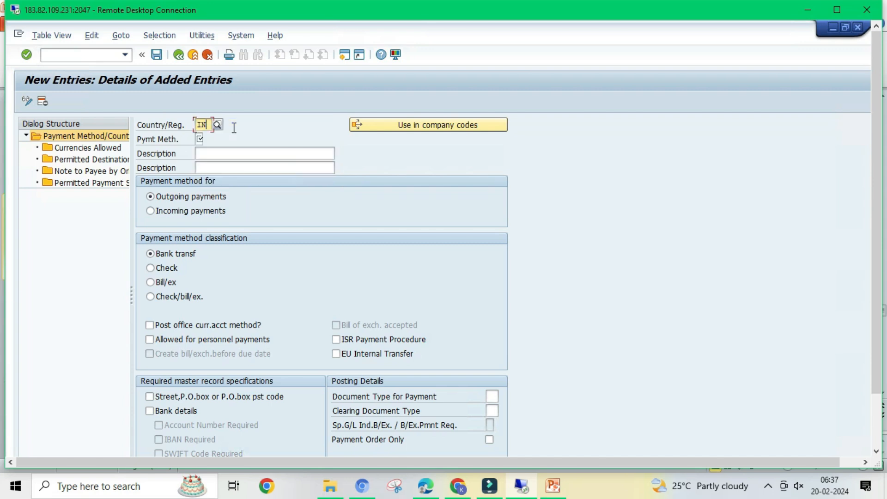
key("Tab")
type("f")
key("Tab")
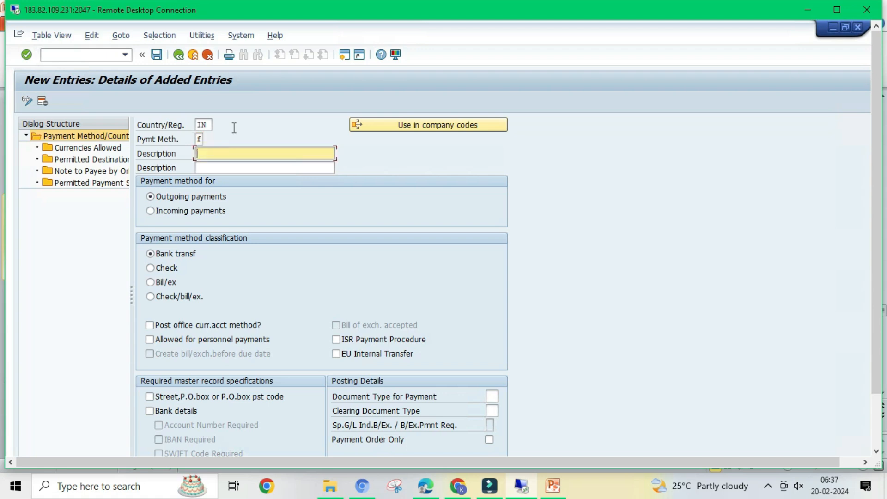
Step: Describe the payment method as "Payment Method - FI00" and classify it as a bank transfer
key("Down")
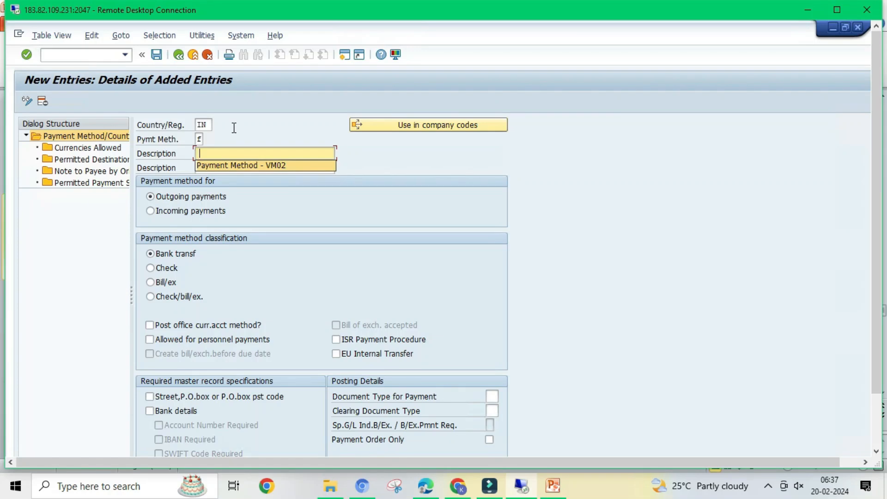
key("Return")
key("BackSpace")
key("BackSpace")
key("BackSpace")
key("BackSpace")
type("F")
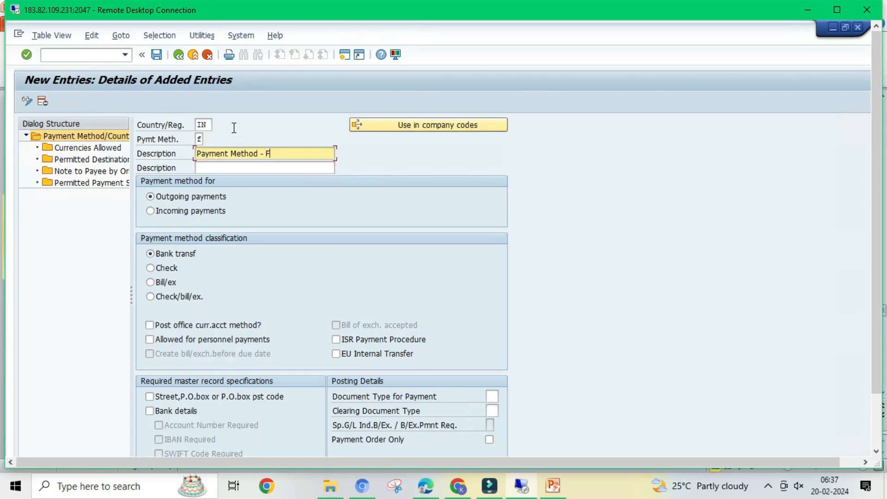
type("I00")
left_click(187, 254)
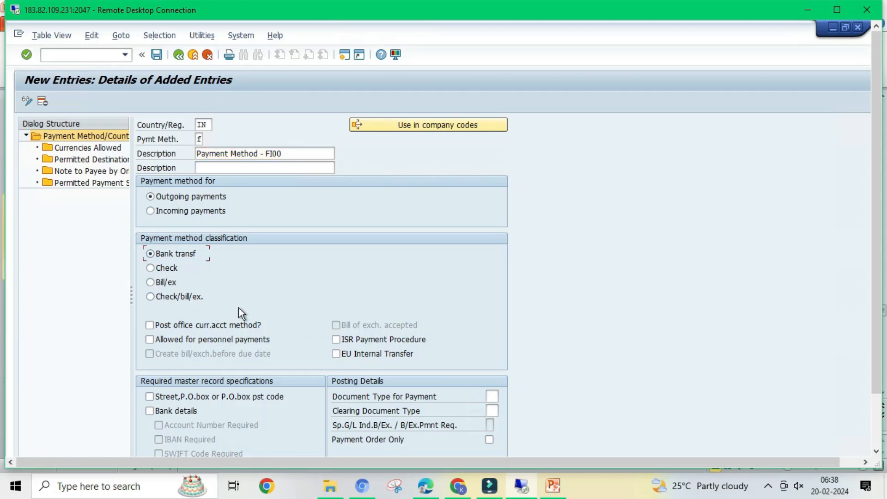
Step: Set the document type for payment to ZP (Payment Posting) in the posting details
scroll(282, 302, "down", 1)
scroll(282, 301, "down", 5)
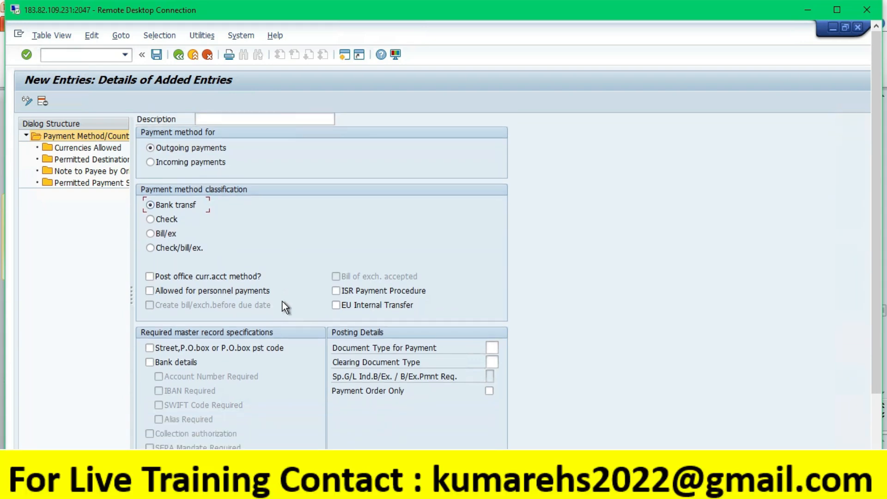
scroll(282, 302, "down", 6)
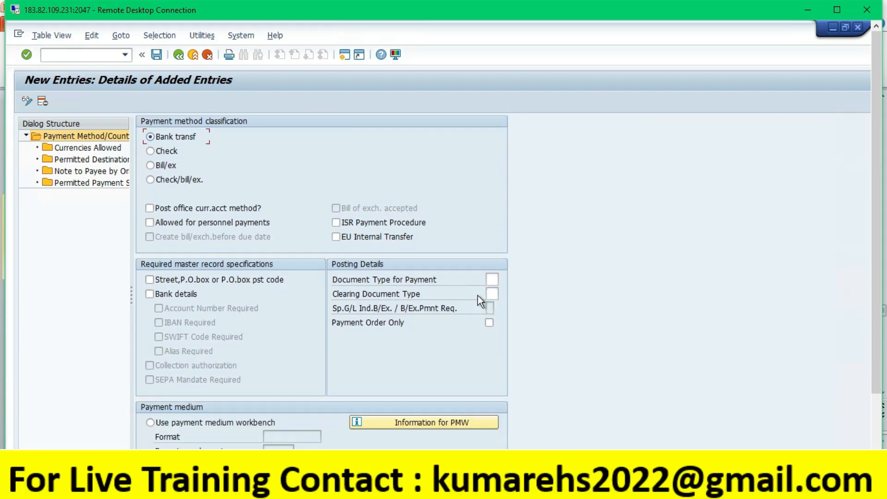
left_click(493, 280)
left_click(503, 280)
scroll(598, 281, "down", 10)
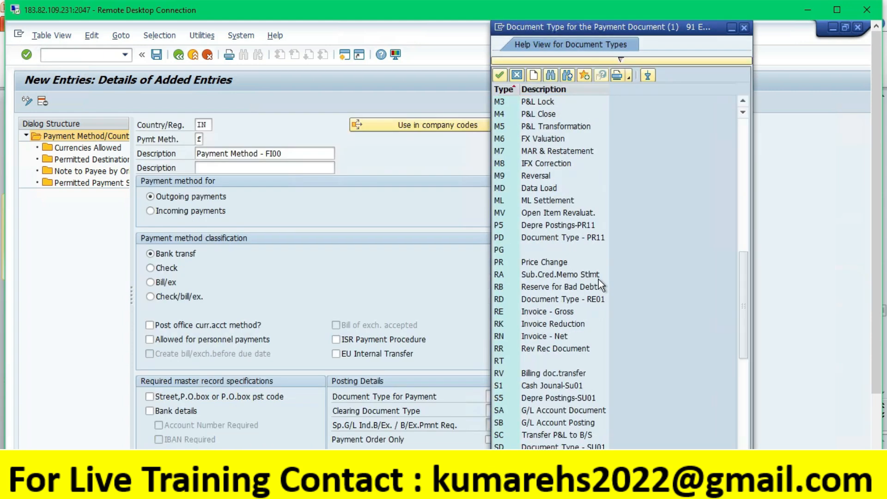
scroll(598, 282, "down", 8)
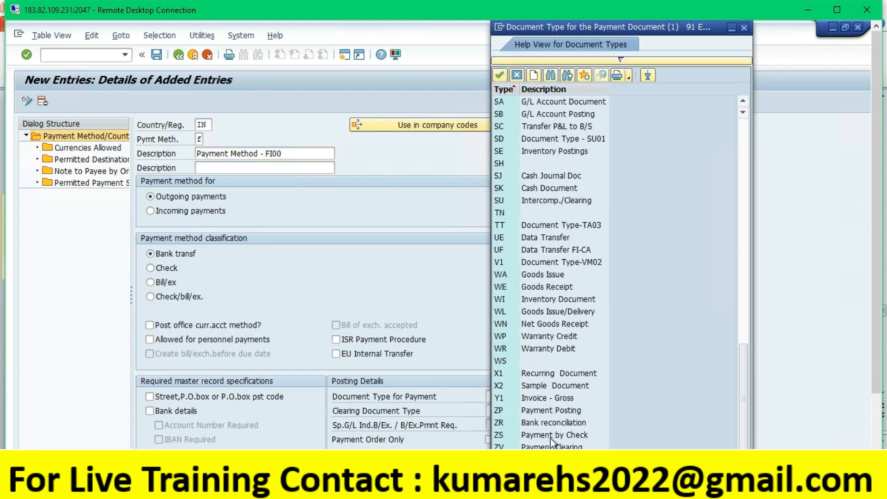
double_click(551, 411)
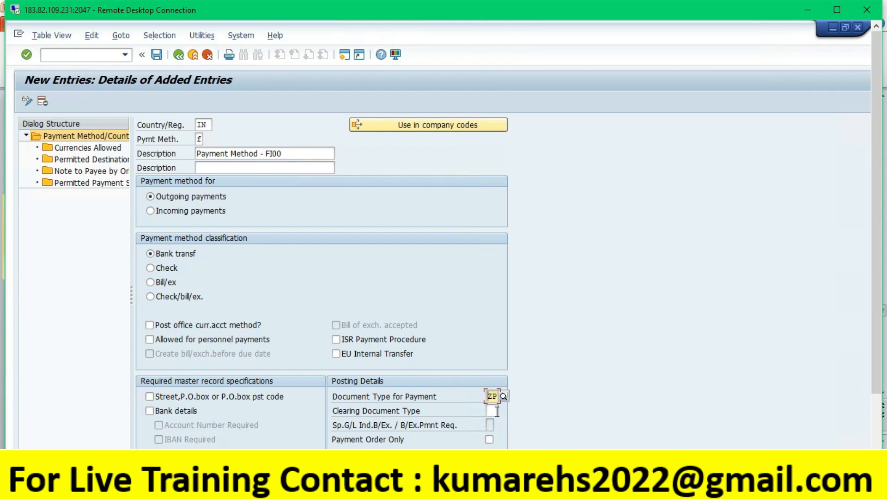
Step: Set the clearing document type to ZV (Payment Clearing) in the posting details
key("Tab")
left_click(501, 411)
scroll(570, 376, "down", 15)
scroll(569, 376, "down", 2)
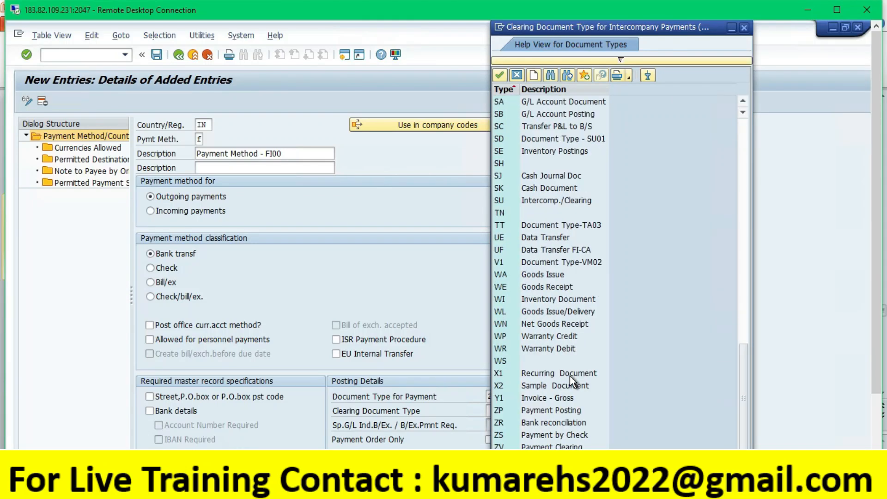
left_click(562, 445)
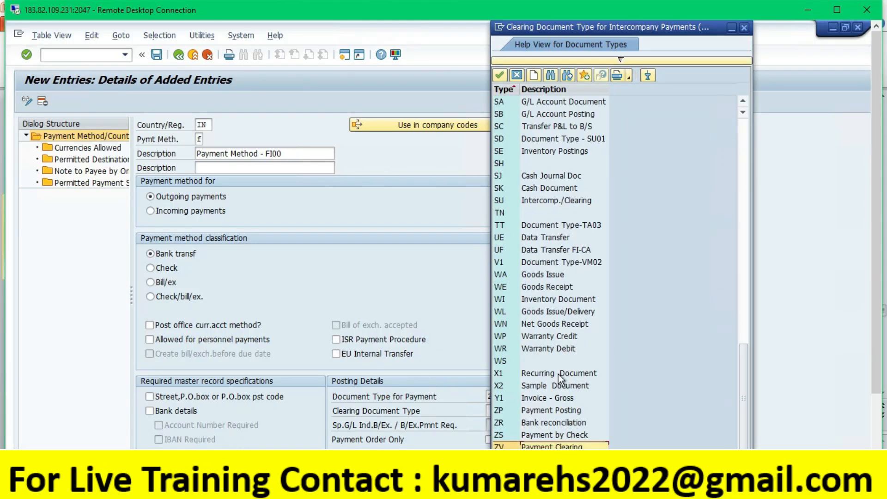
double_click(560, 446)
scroll(507, 351, "down", 3)
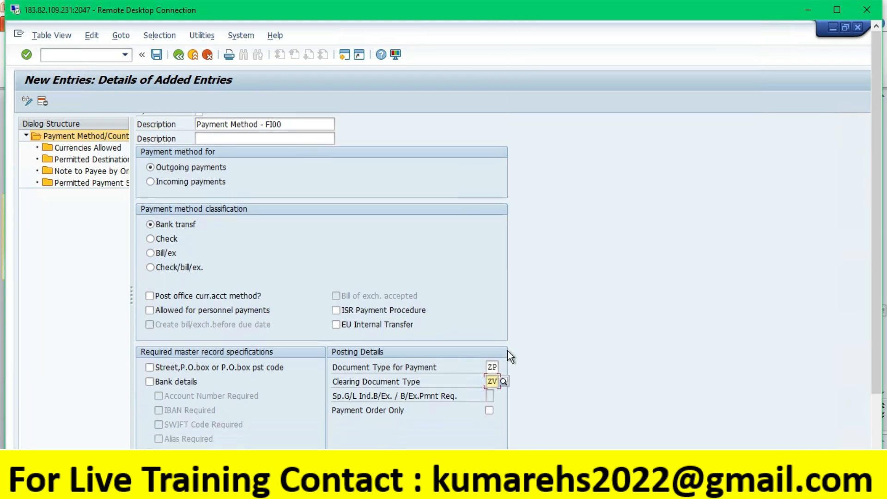
scroll(398, 352, "up", 3)
Step: Save the payment method entry, replacing its key with O, and acknowledge the messages
left_click(156, 54)
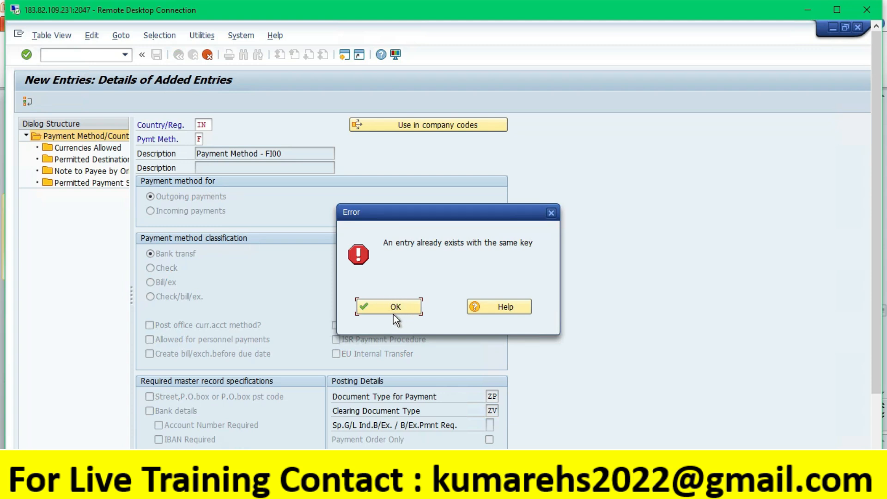
left_click(394, 308)
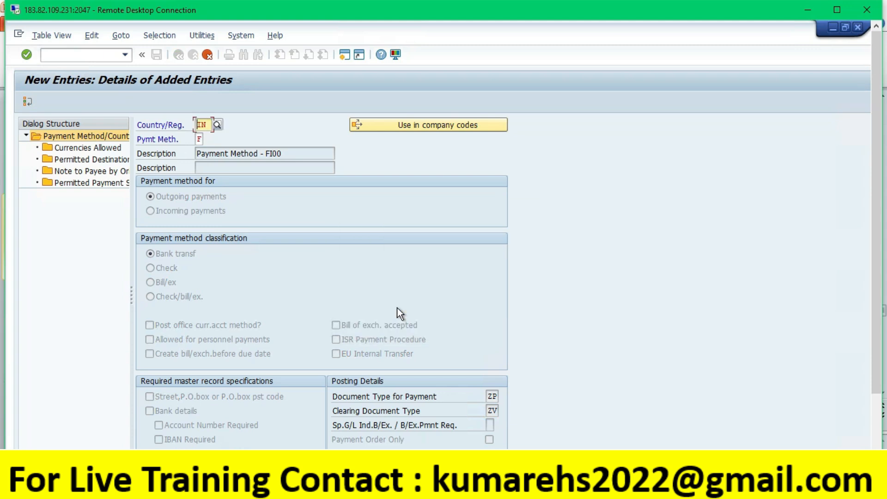
left_click(200, 139)
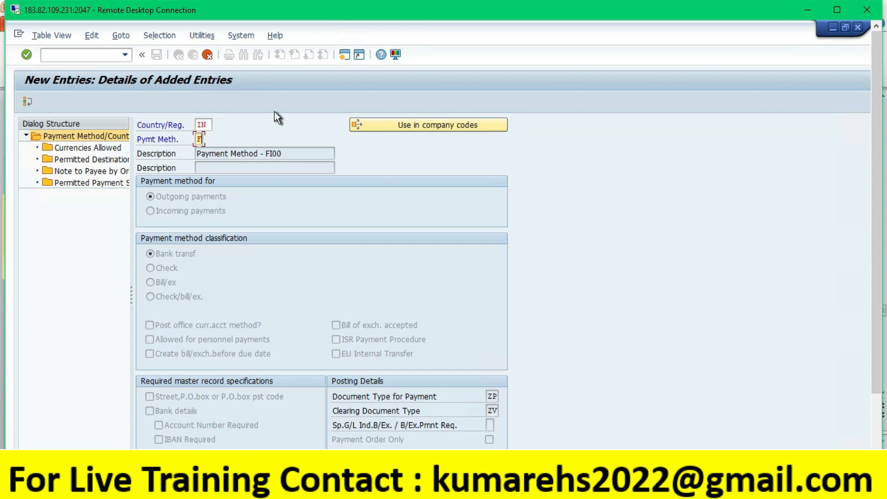
key("BackSpace")
type("O")
key("ctrl+s")
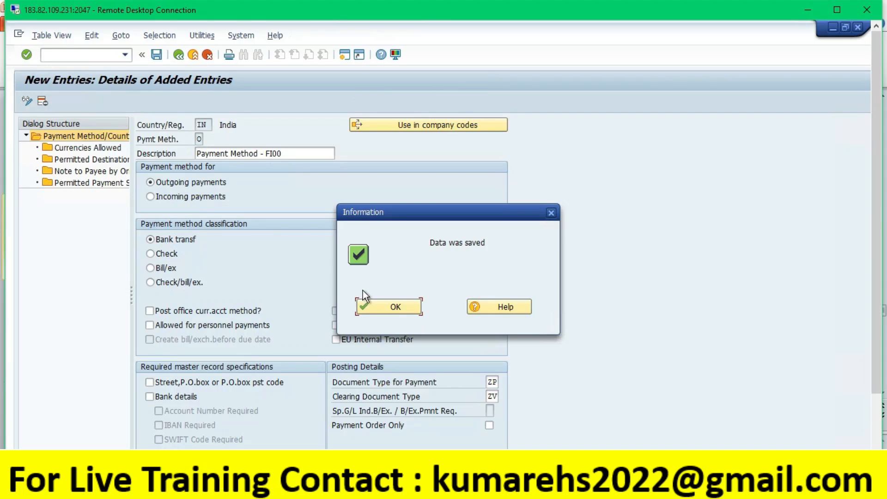
left_click(377, 309)
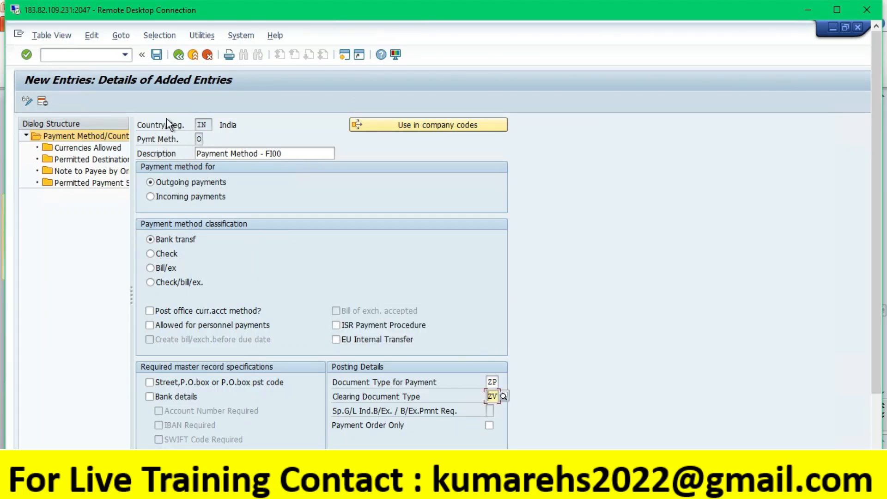
Step: Leave the saved payment method entry and its country overview to return to the IMG structure
left_click(180, 54)
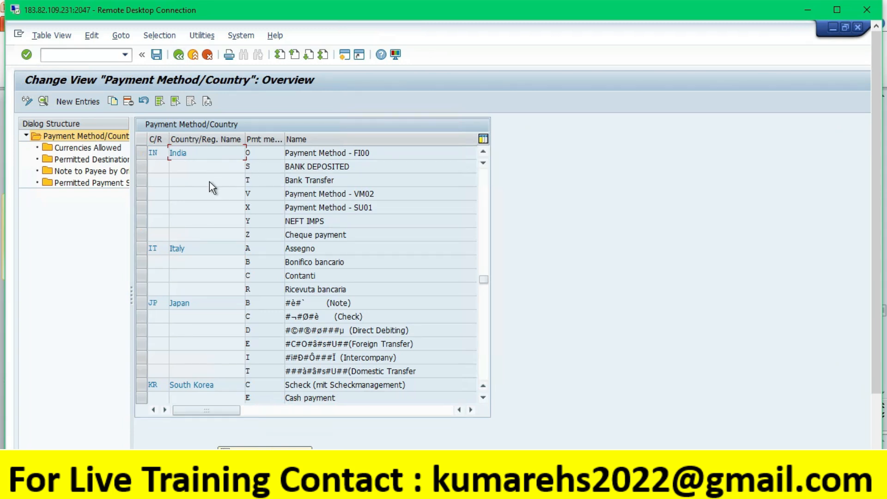
left_click(260, 154)
left_click(178, 54)
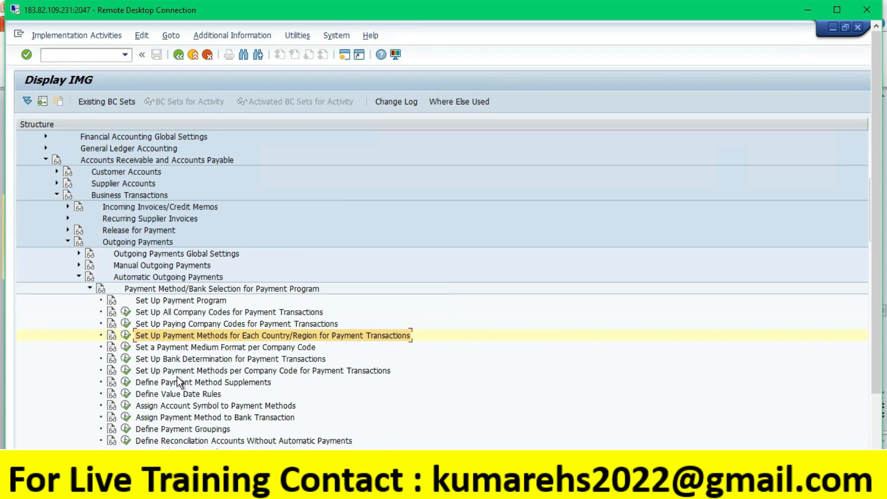
Step: Open Set Up Payment Methods per Company Code for Payment Transactions and create a new entry for paying company code FI00 with payment method O
left_click(182, 371)
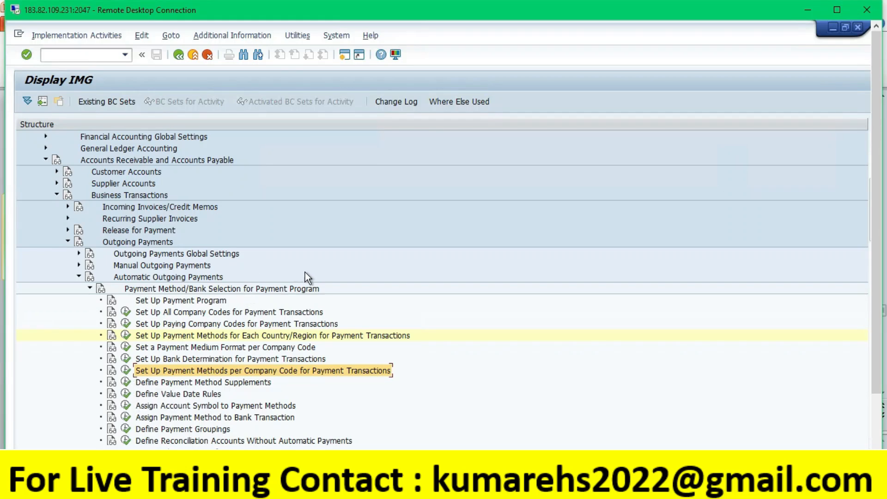
left_click(127, 372)
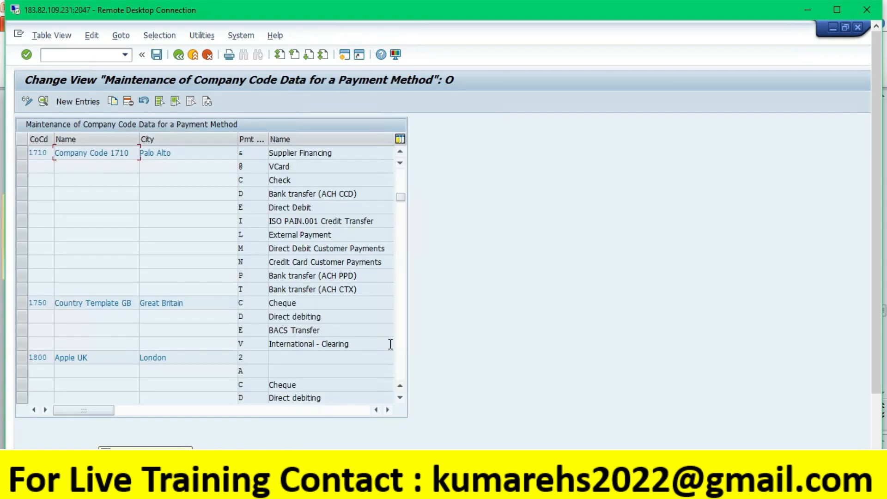
left_click(78, 101)
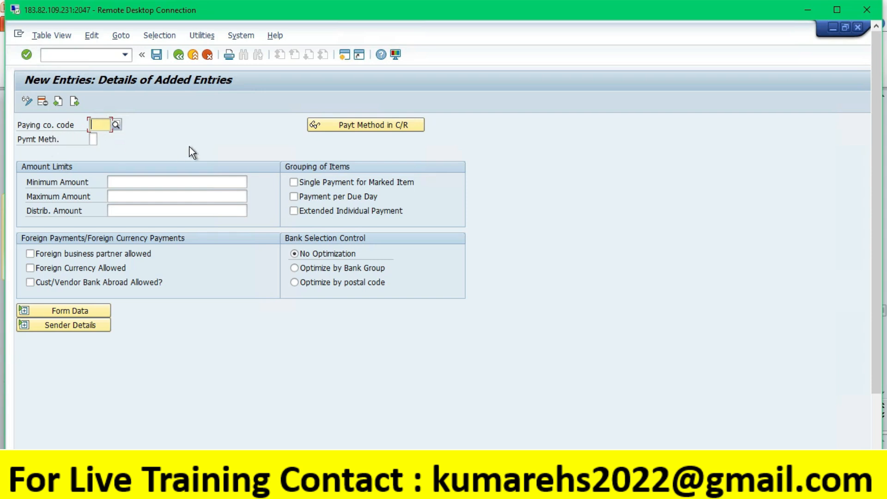
type("fi00")
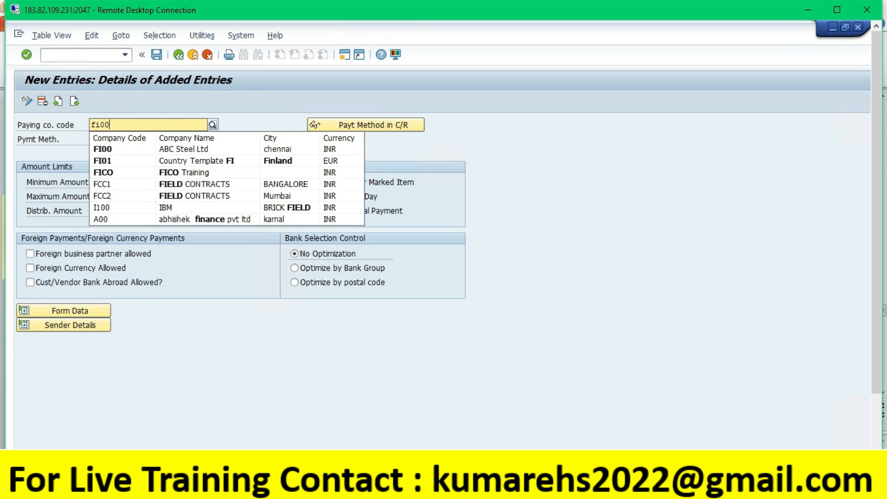
left_click(191, 147)
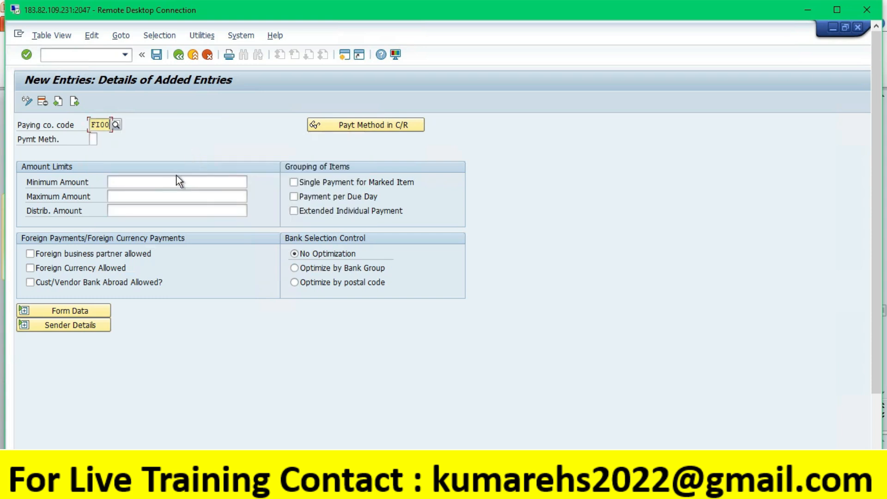
left_click(92, 140)
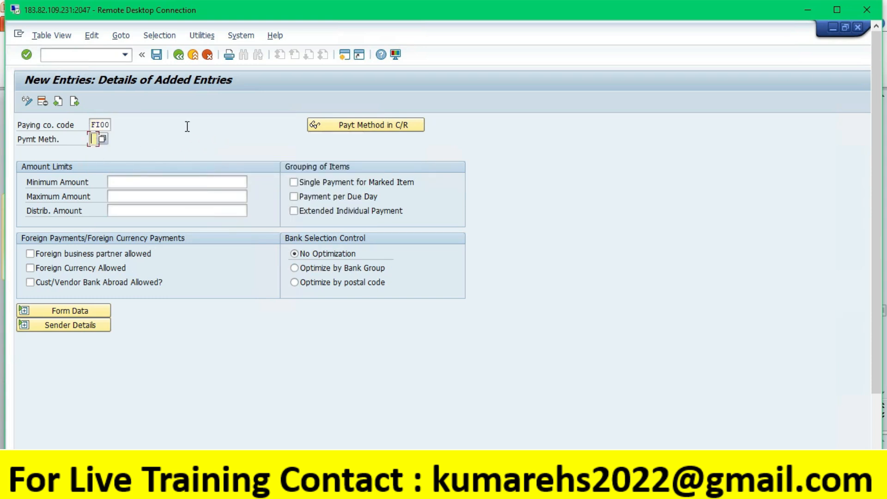
type("o")
Step: Set the amount limits to a minimum of 100, a maximum of 1000000 and a distribution amount of 100000
left_click(167, 178)
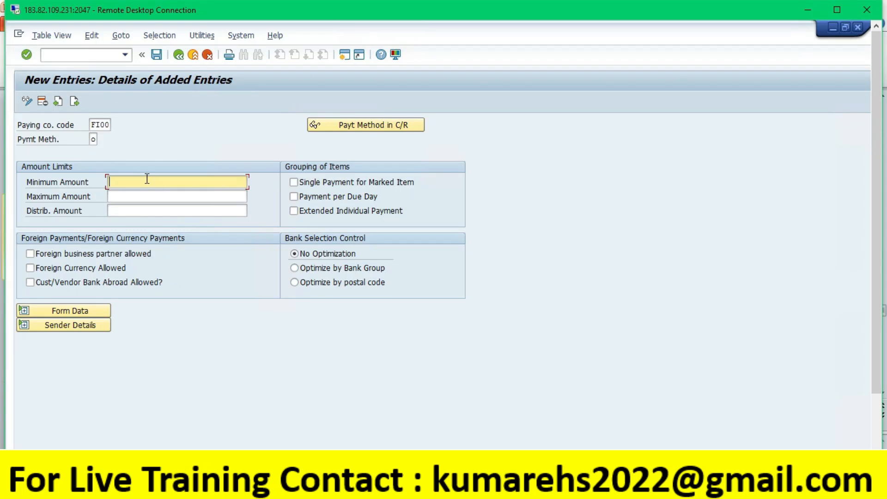
type("100")
key("Tab")
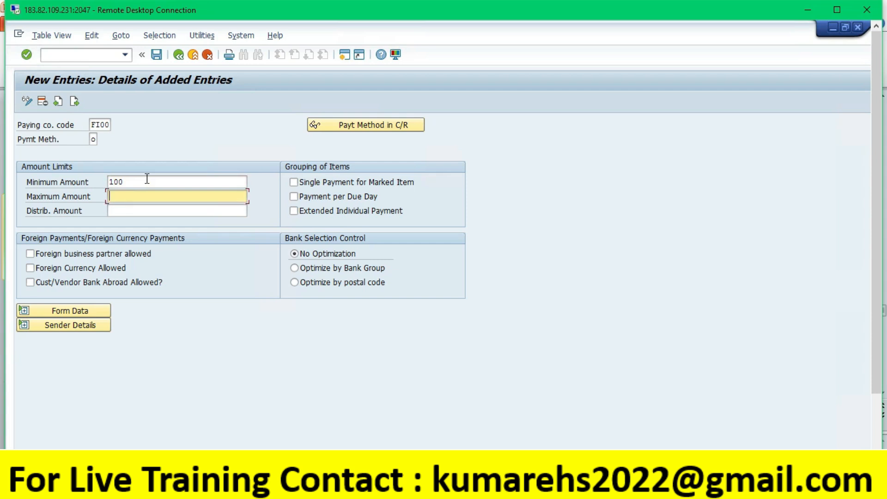
type("1000000")
key("Tab")
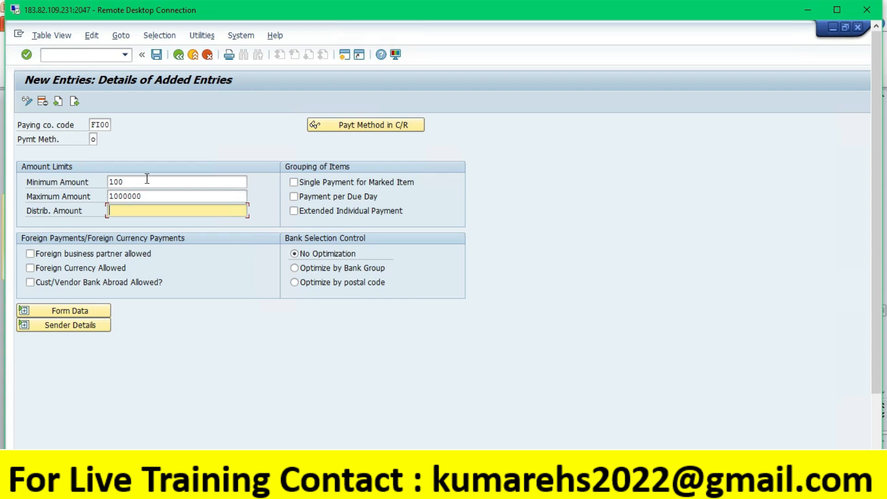
type("1")
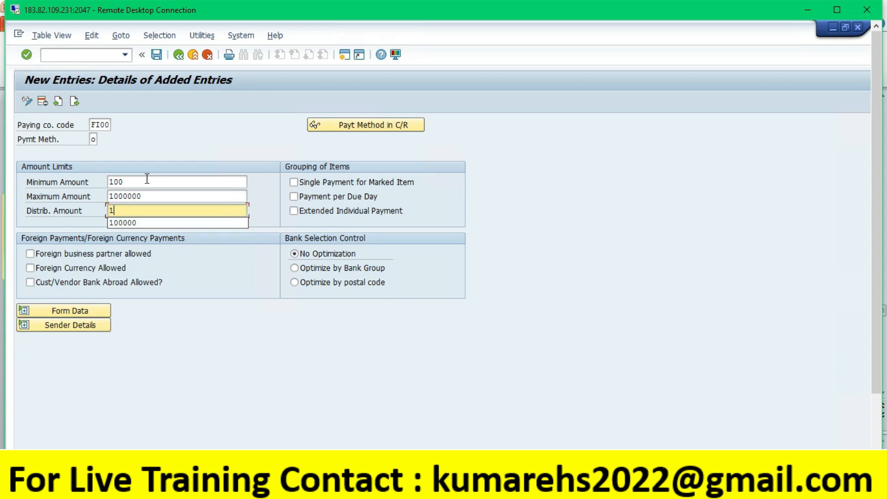
key("Down")
key("Return")
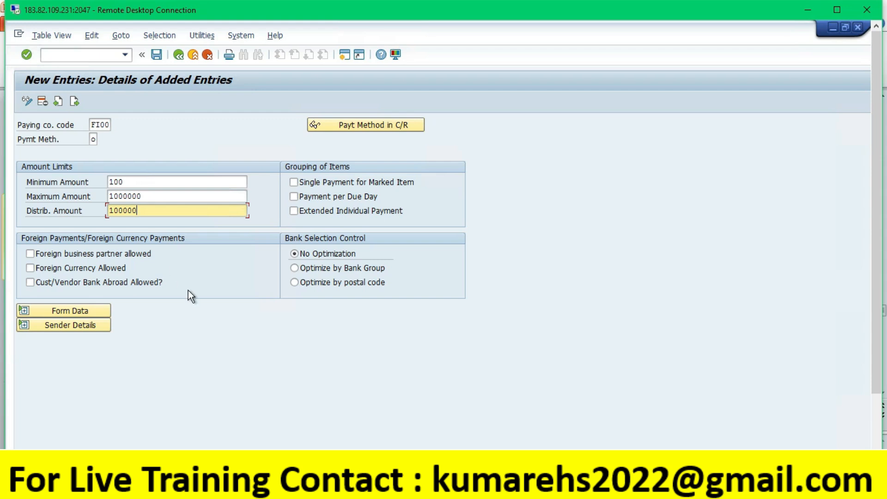
Step: Validate and save the company code payment method entry for FI00, and return to the IMG structure
key("Return")
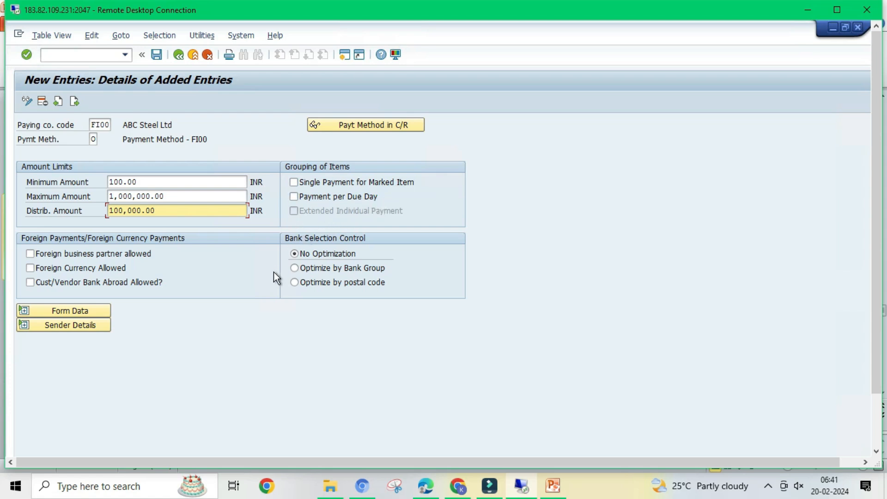
left_click(157, 55)
left_click(388, 307)
left_click(171, 210)
left_click(182, 58)
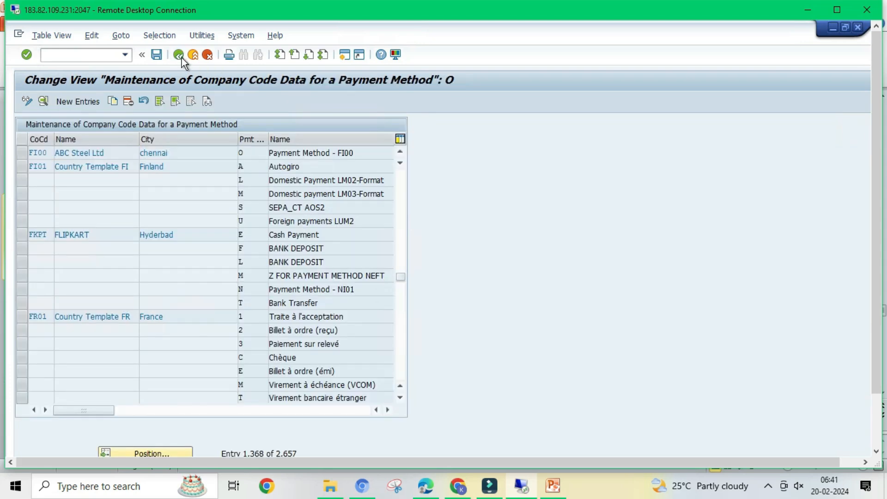
left_click(182, 57)
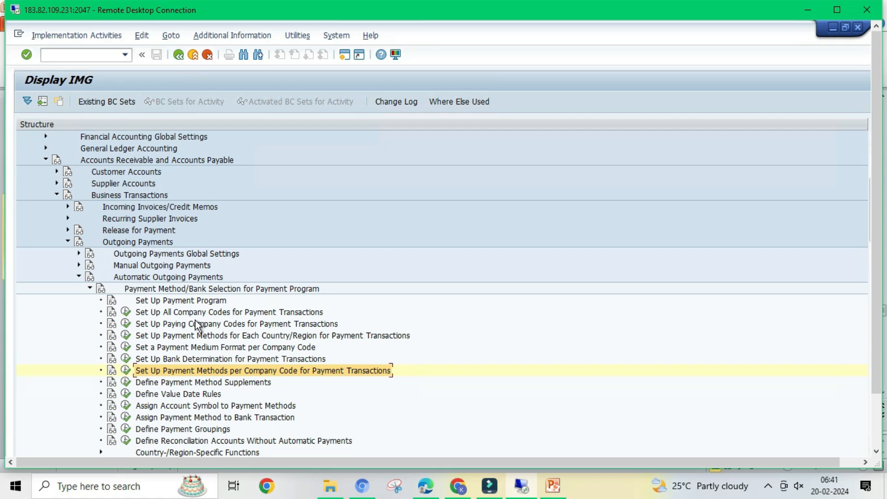
Step: Mark Set Up Bank Determination for Payment Transactions, open a second full-screen session, and display the SAP Customizing Implementation Guide there with /nspro
left_click(201, 360)
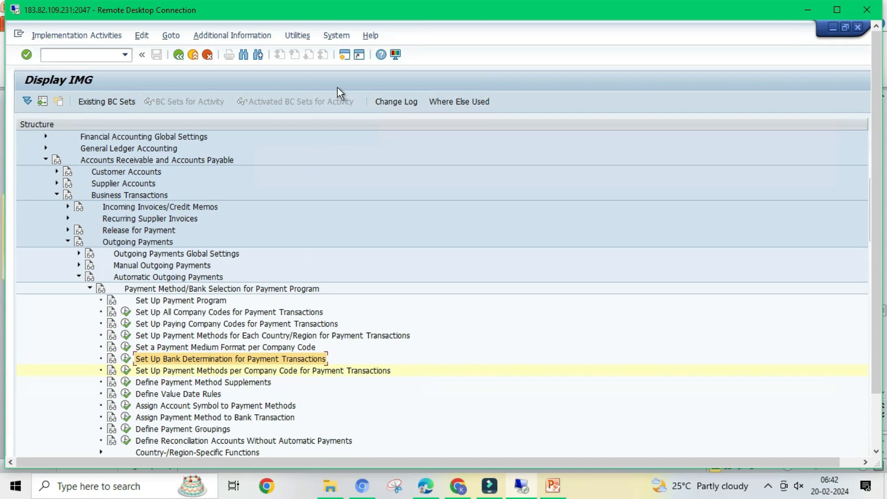
left_click(344, 57)
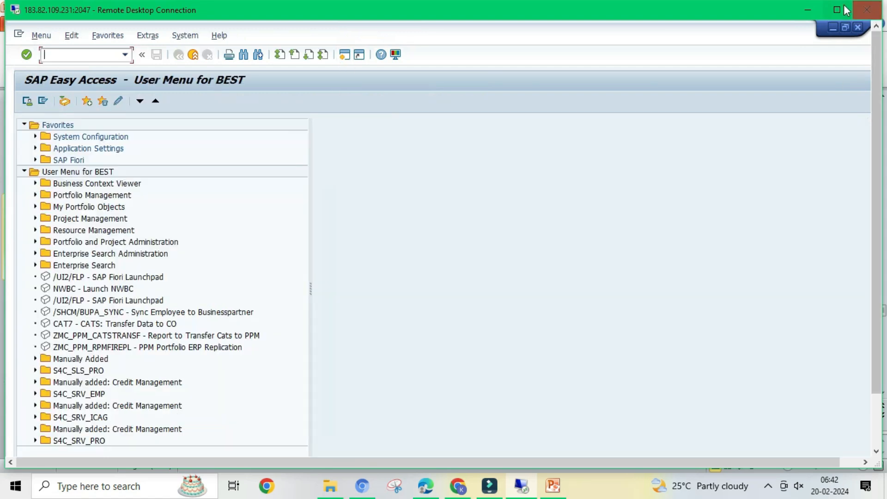
left_click(836, 10)
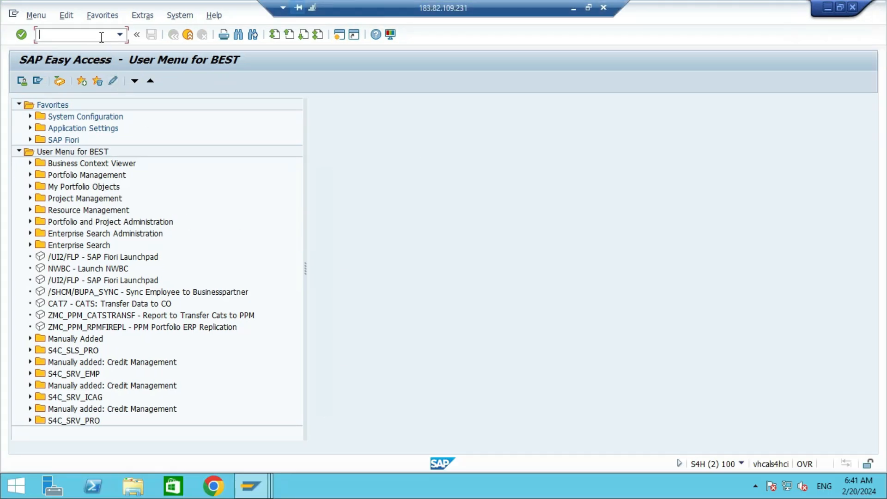
type("/nspro")
key("Return")
left_click(70, 84)
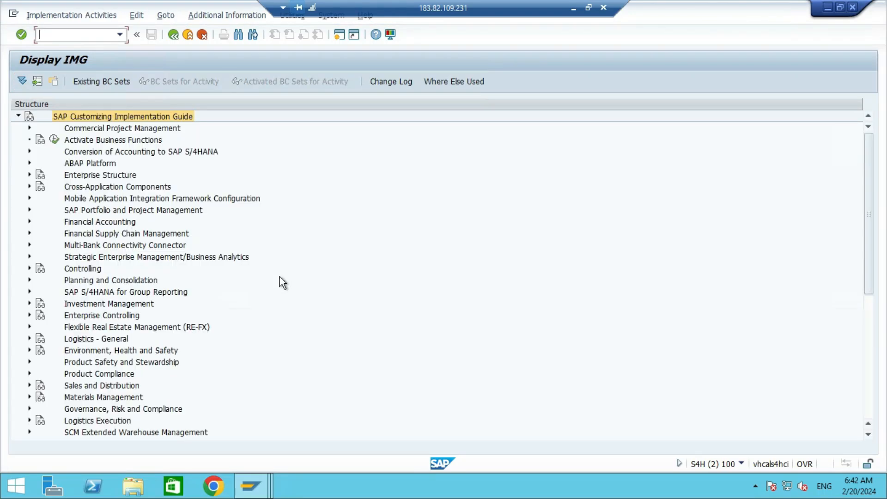
Step: Expand Financial Accounting, Bank Accounting and Bank Accounts in the IMG, and open the Define House Banks activity
left_click(108, 222)
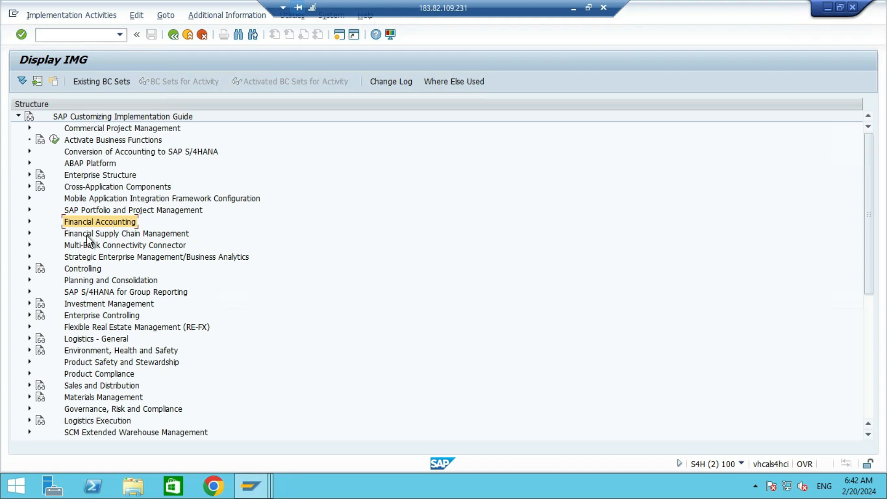
left_click(29, 222)
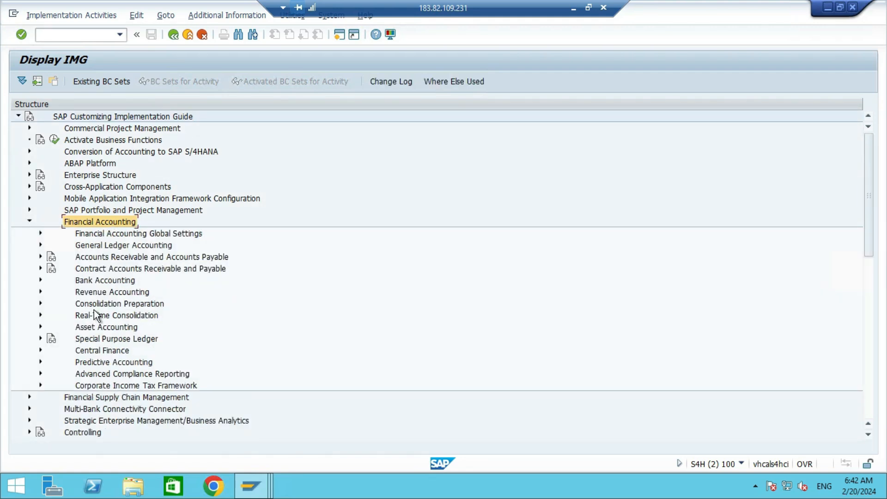
left_click(105, 280)
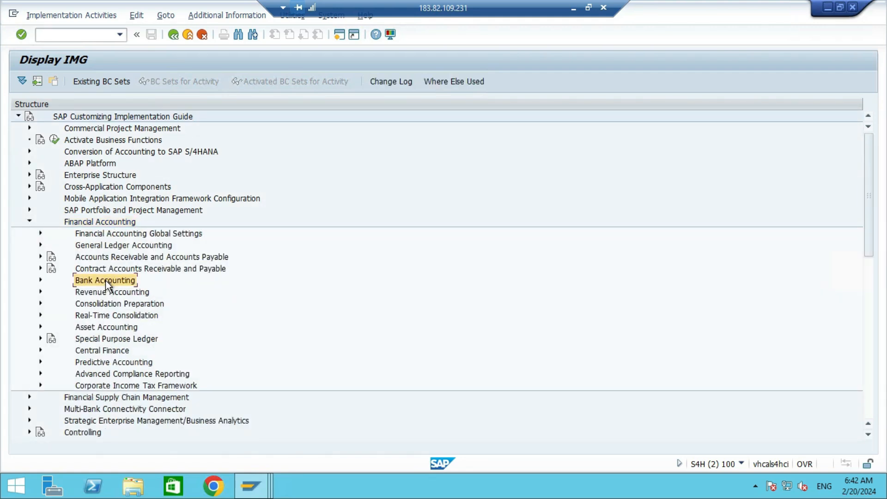
left_click(41, 281)
left_click(116, 305)
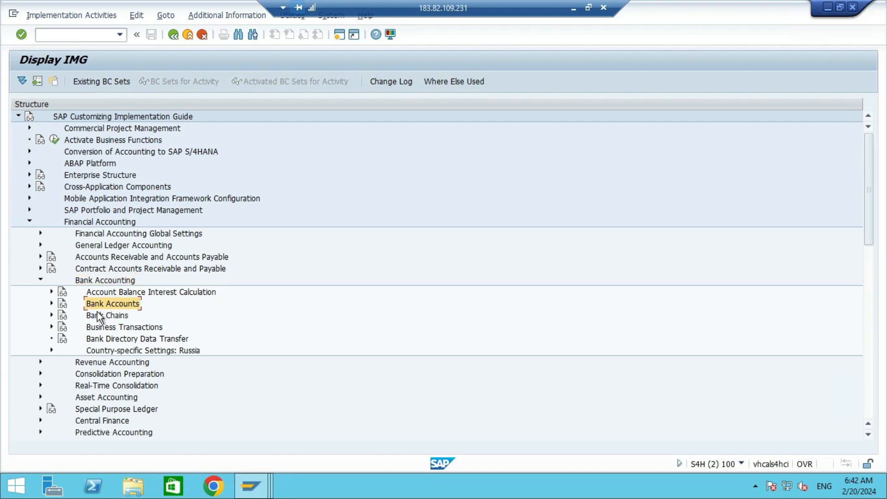
left_click(51, 303)
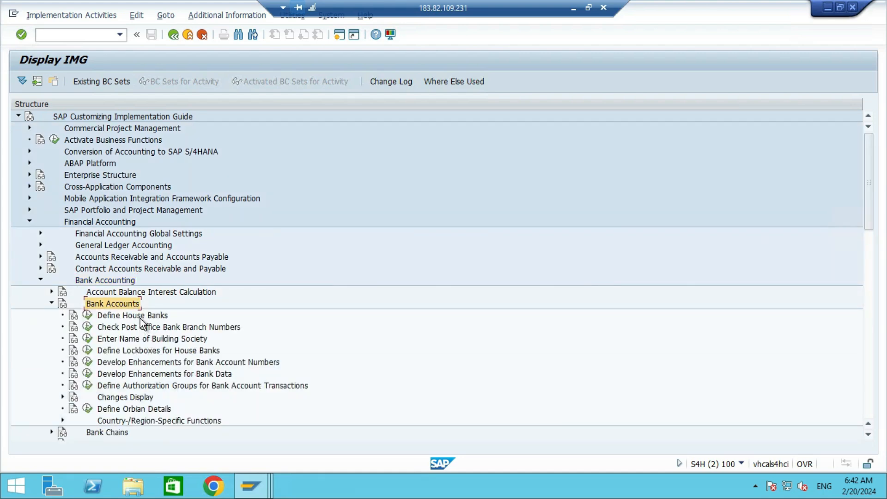
left_click(167, 319)
left_click(87, 317)
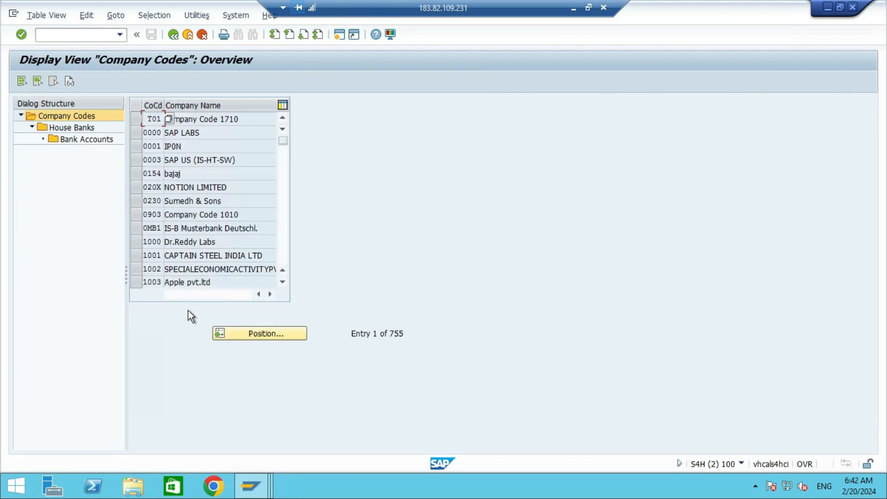
Step: Locate and select company code FI00, and open its house bank details, acknowledging the information message
left_click(250, 335)
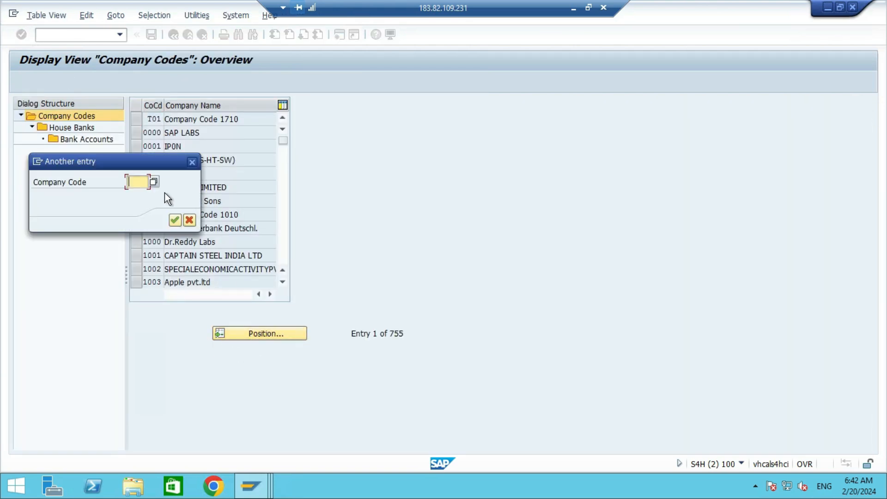
type("f10")
left_click(178, 218)
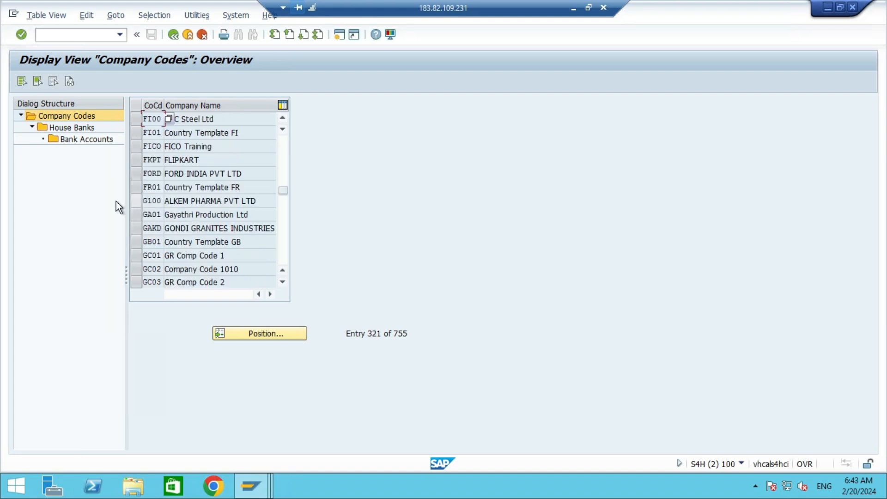
left_click(136, 118)
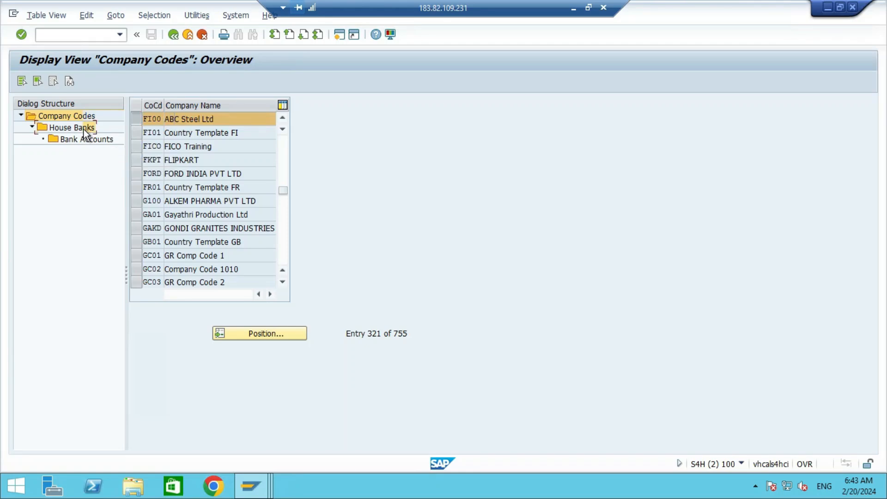
double_click(72, 128)
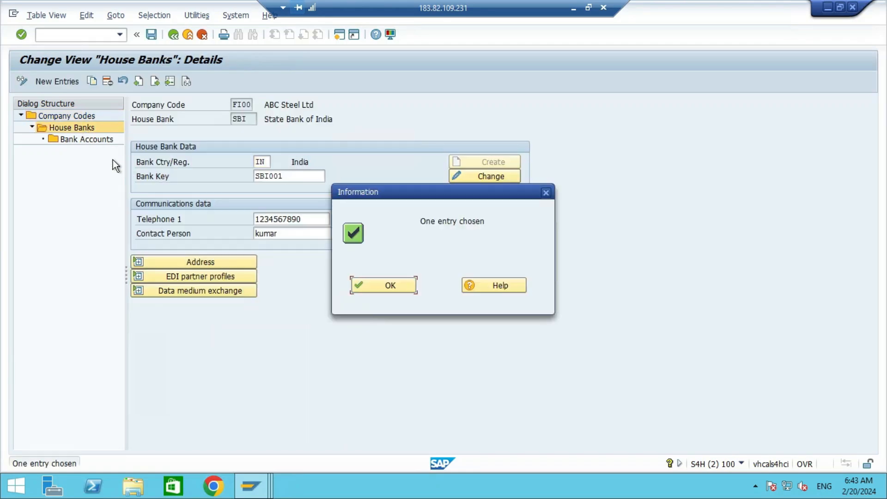
left_click(361, 286)
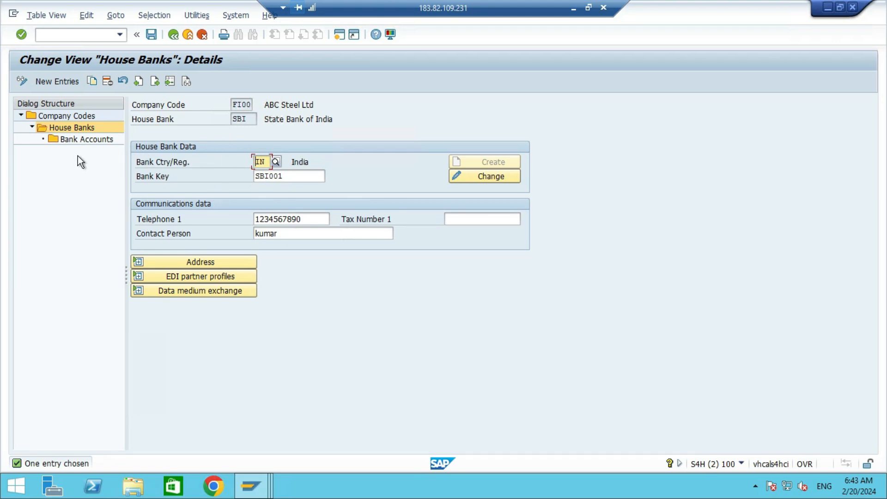
Step: Review the bank accounts of company code FI00's house bank, and go back to the company codes overview
double_click(91, 140)
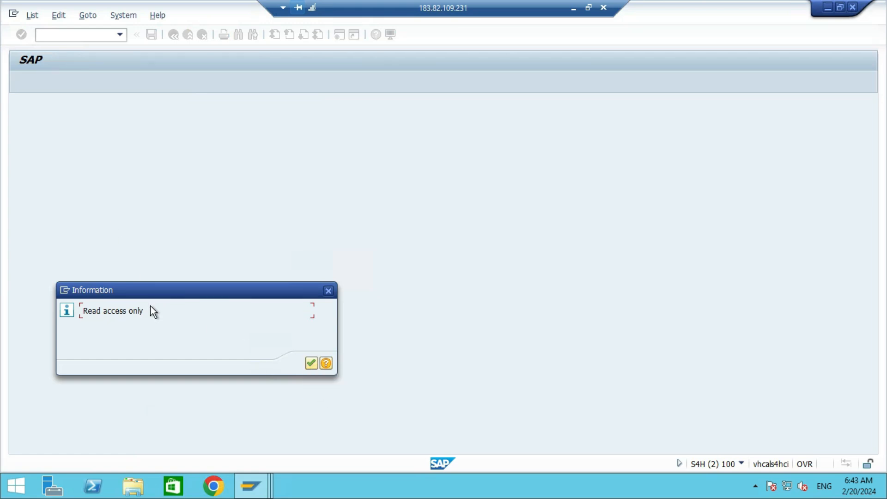
left_click(311, 364)
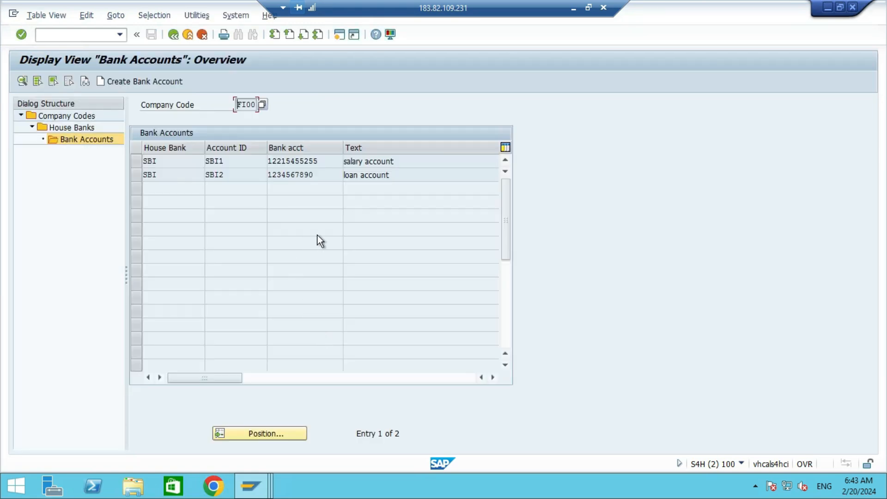
left_click(397, 176)
left_click(176, 159)
key("Tab")
left_click(174, 36)
left_click(174, 38)
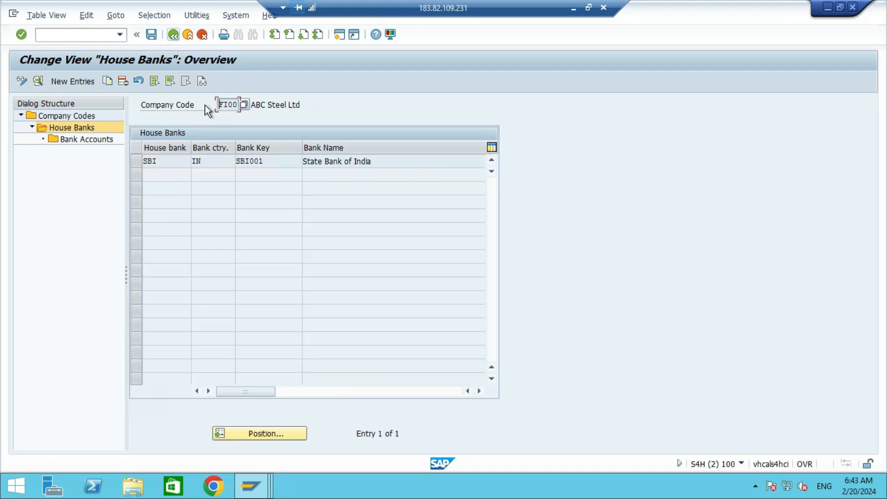
left_click(174, 36)
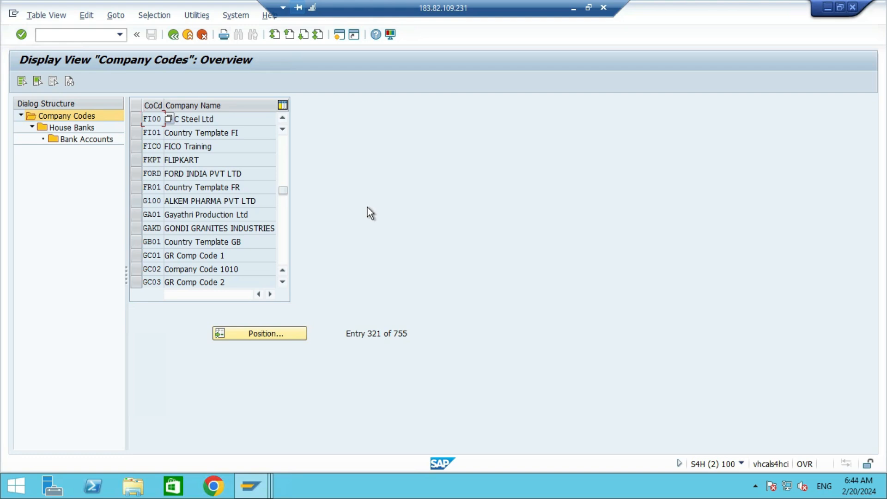
Step: Switch back to the first session, open Set Up Bank Determination for Payment Transactions, and locate paying company code FI00
key("alt+Tab")
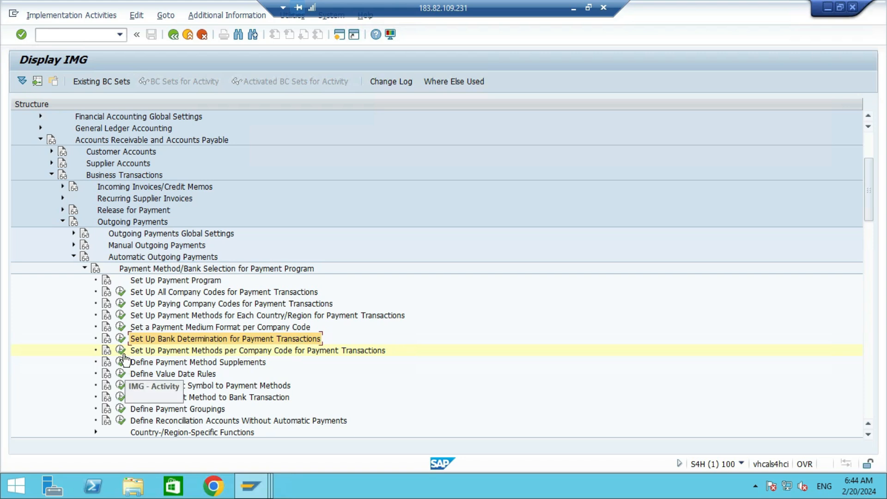
left_click(122, 340)
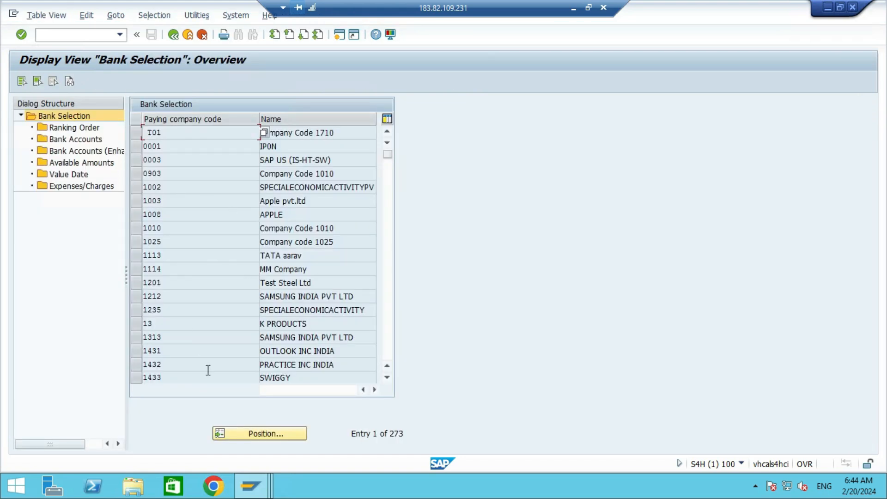
left_click(253, 435)
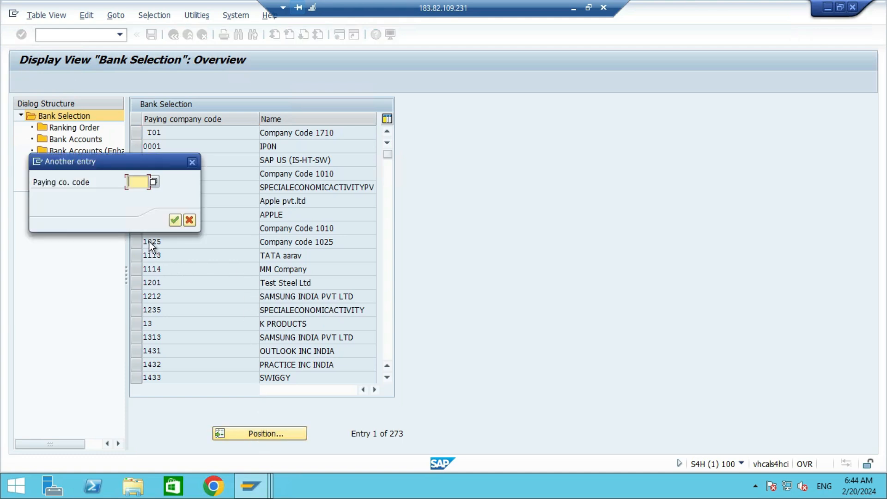
type("fi00")
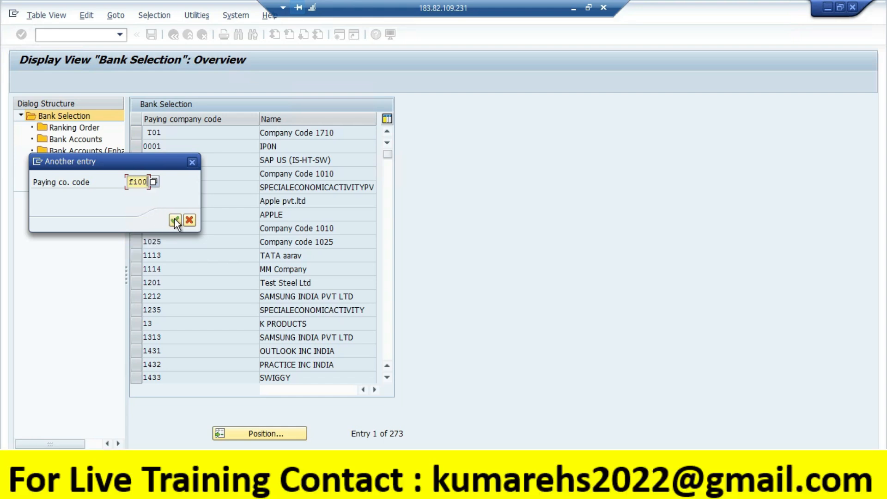
left_click(175, 219)
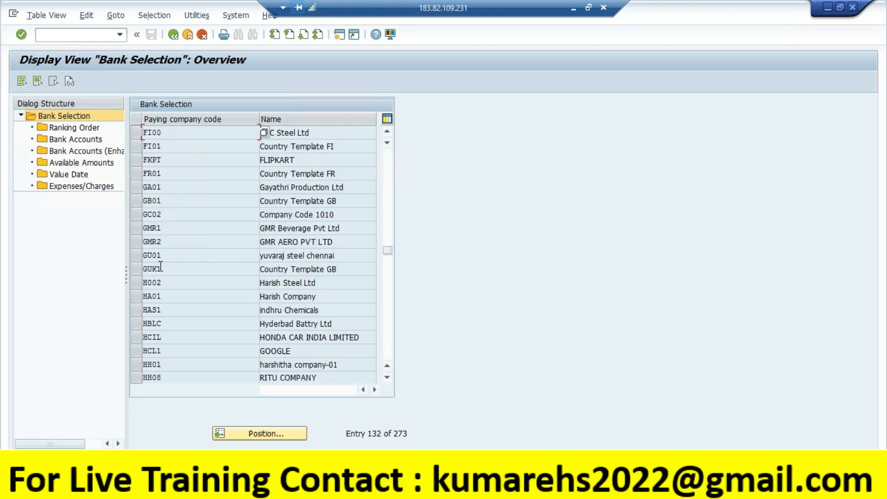
Step: Select paying company code FI00 and open its Bank Accounts view within Bank Selection
left_click(137, 133)
left_click(321, 133)
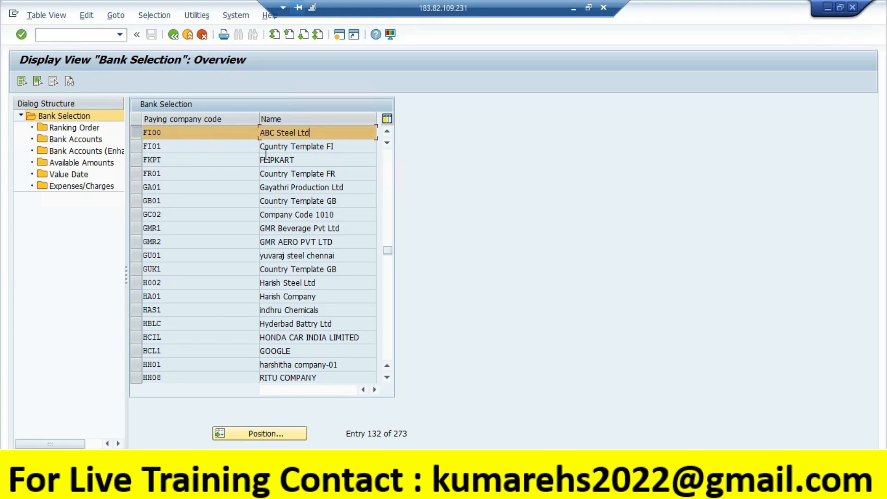
double_click(79, 139)
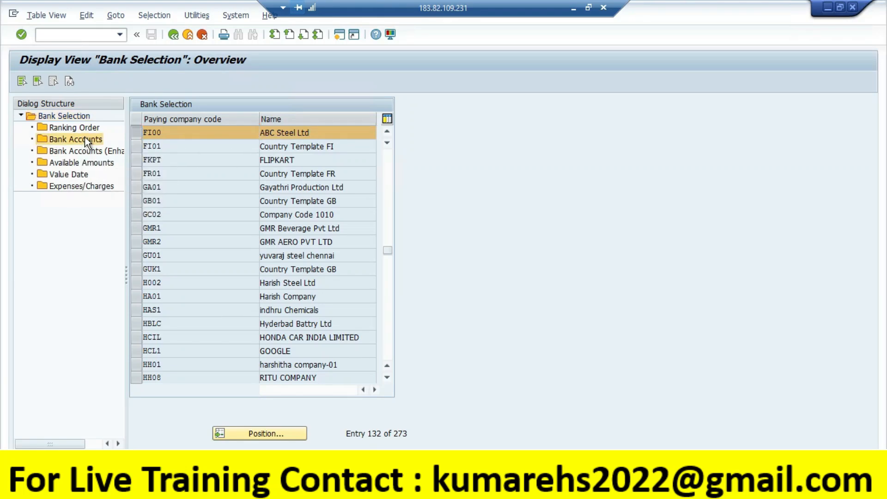
left_click(365, 284)
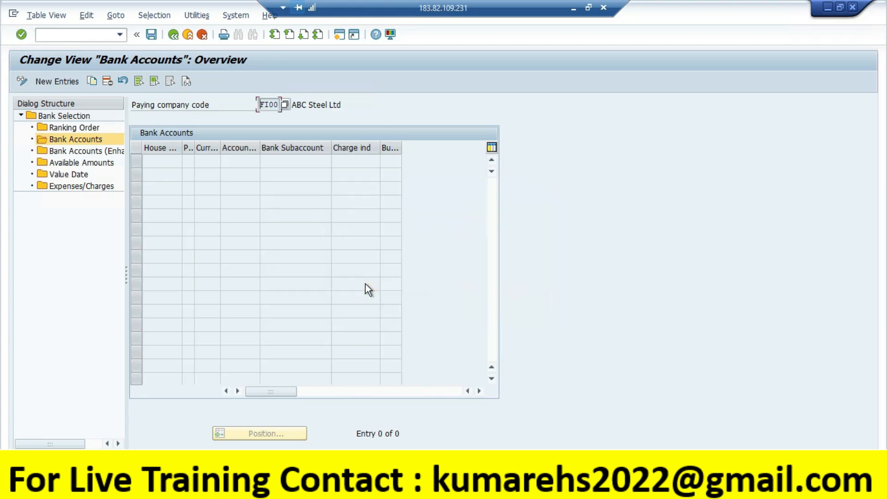
Step: Start a new bank account entry for paying company code FI00 with house bank SBI and payment method O
left_click(73, 84)
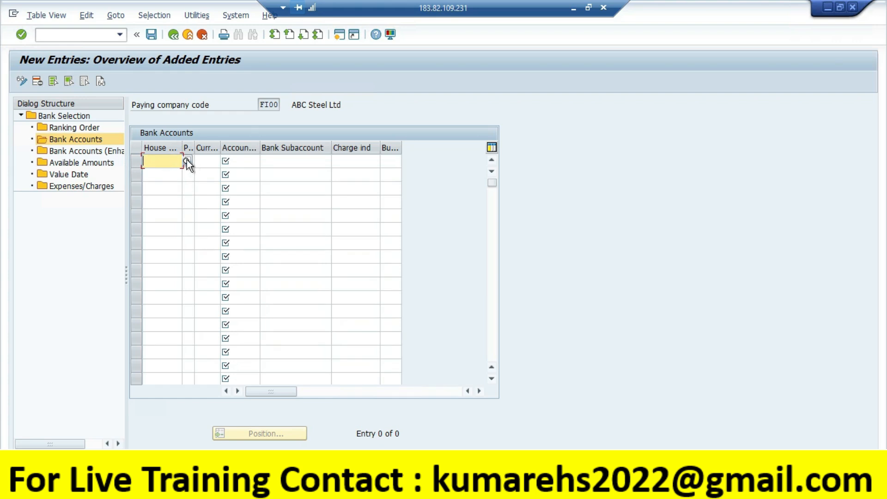
left_click(187, 161)
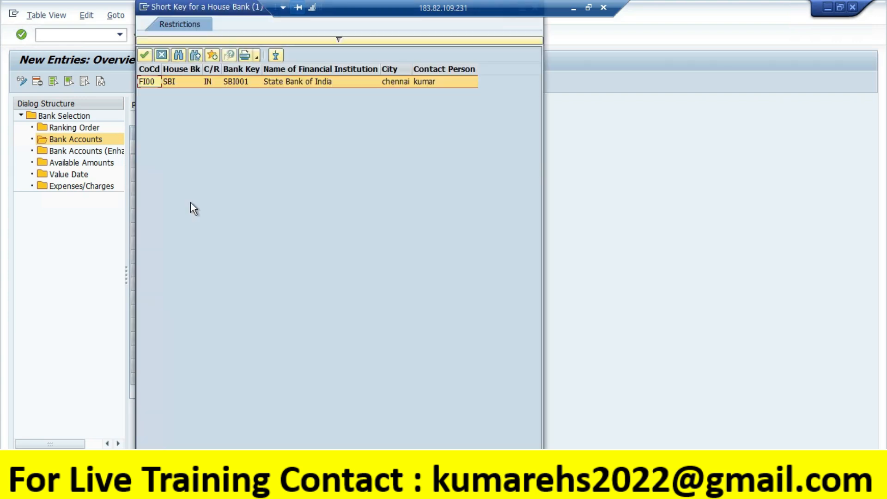
double_click(189, 81)
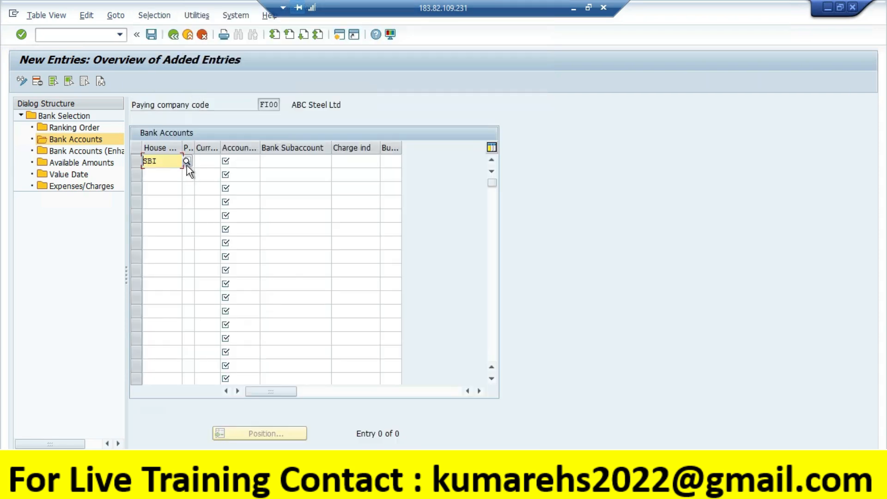
key("Tab")
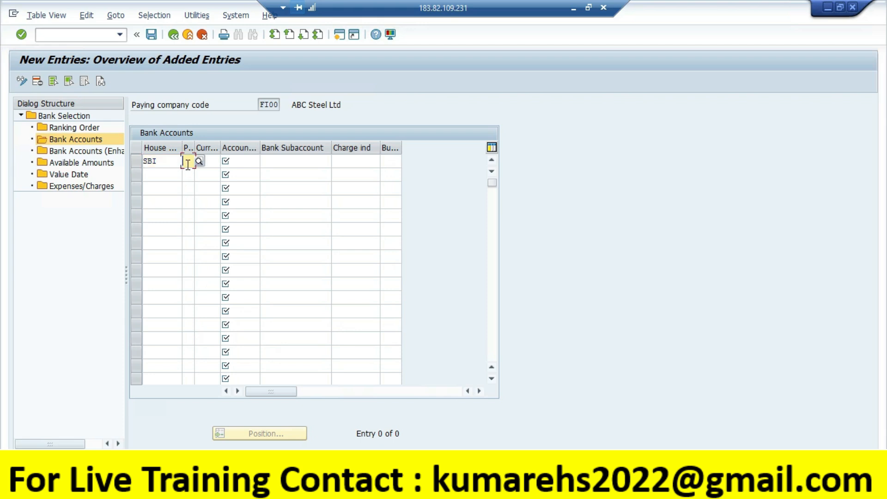
left_click(200, 161)
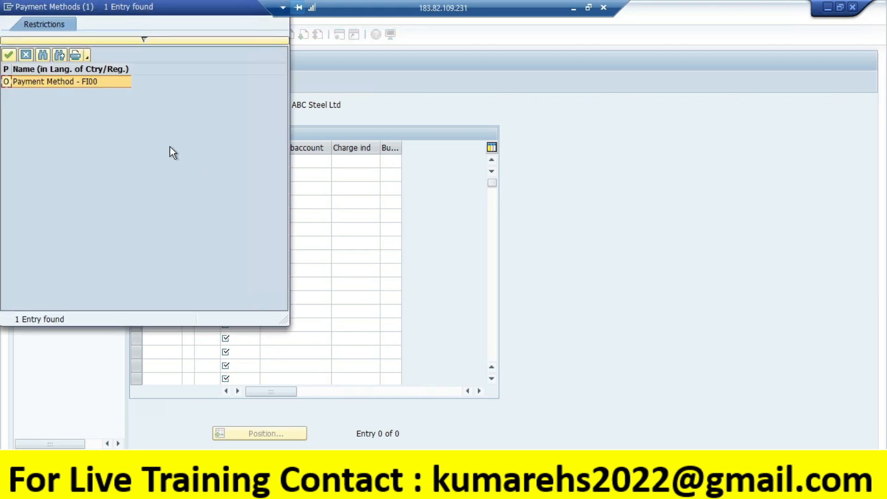
double_click(32, 82)
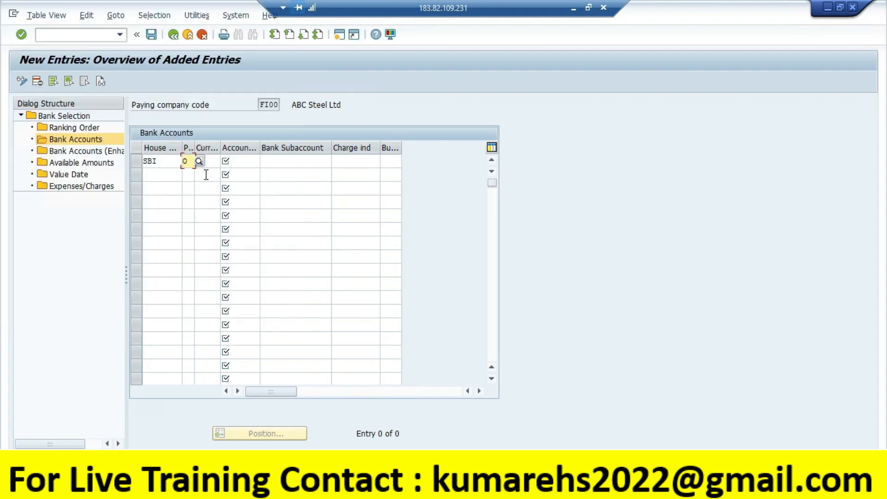
Step: Set the SBI entry's currency to INR and choose account ID SBI1, the salary account
left_click(213, 161)
type("INR")
key("Tab")
left_click(264, 161)
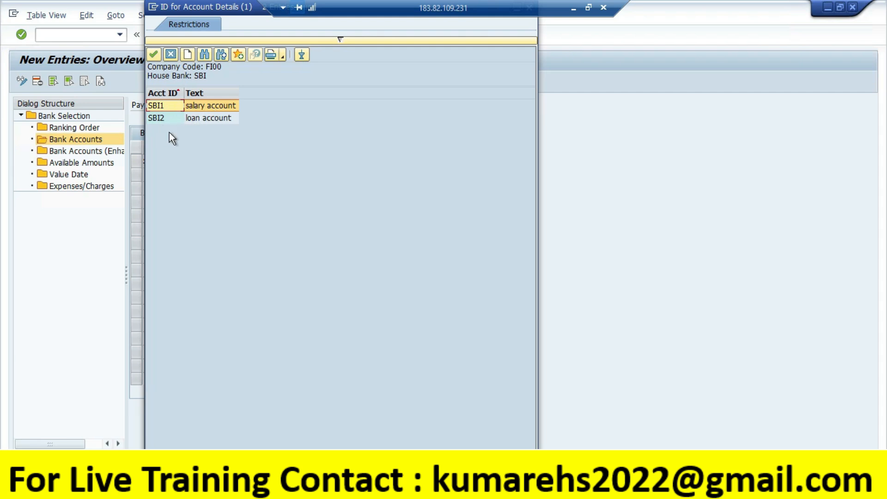
double_click(175, 106)
Step: Assign G/L account 100000, Bank Account for FI00, from chart of accounts FICA as the entry's bank subaccount
left_click(294, 160)
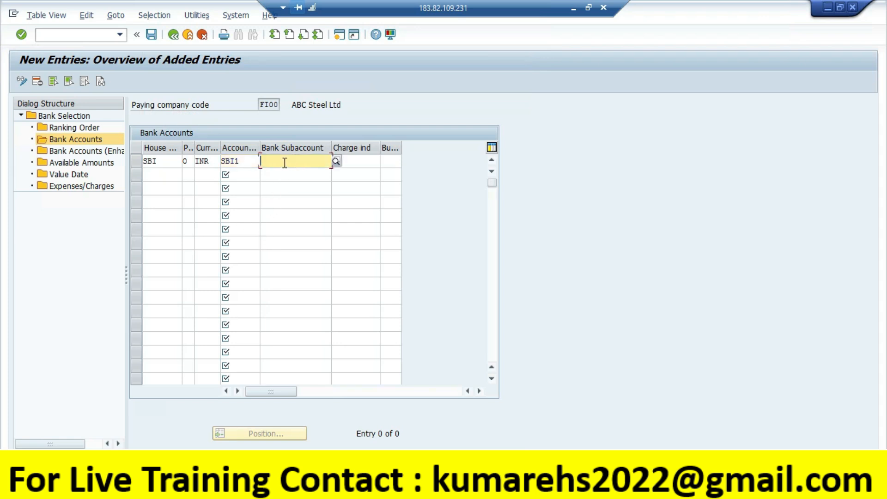
left_click(336, 160)
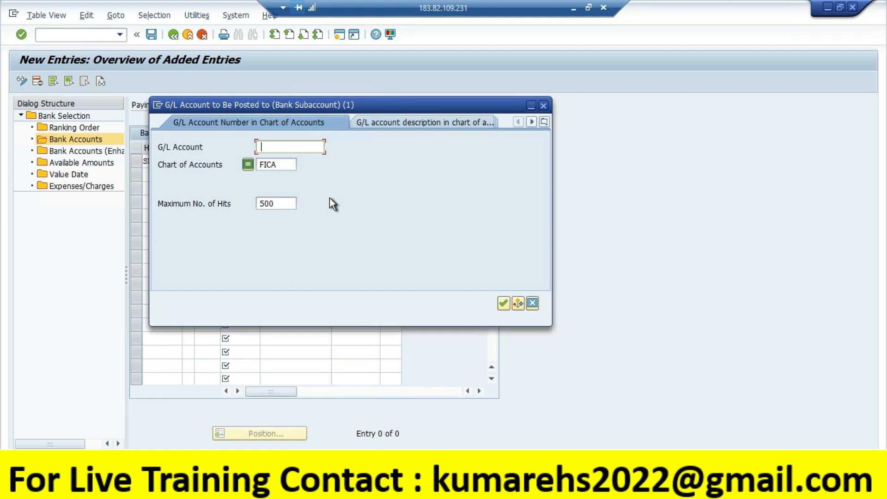
key("Return")
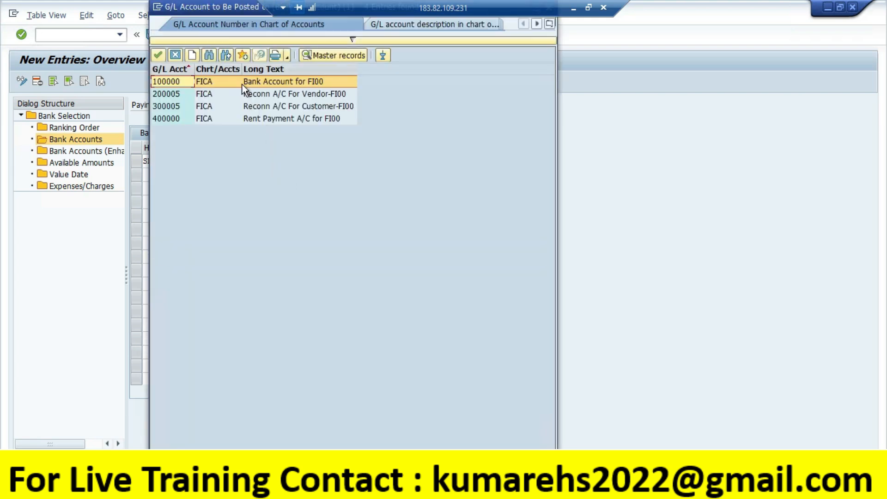
double_click(243, 81)
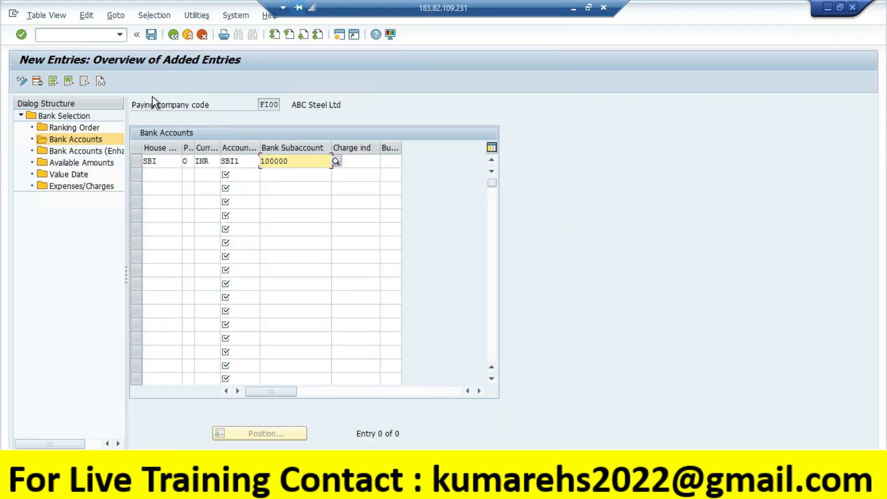
Step: Save the bank account entry under the proposed customizing request, and return to the implementation guide structure
left_click(151, 34)
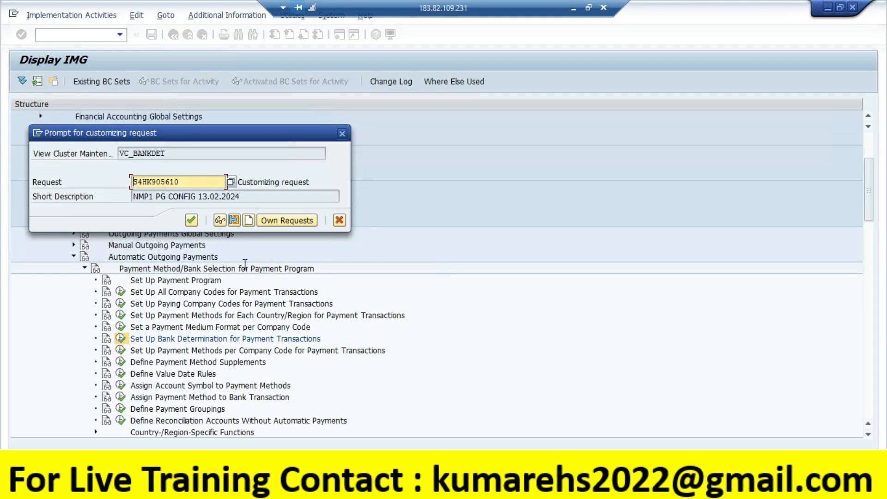
left_click(191, 220)
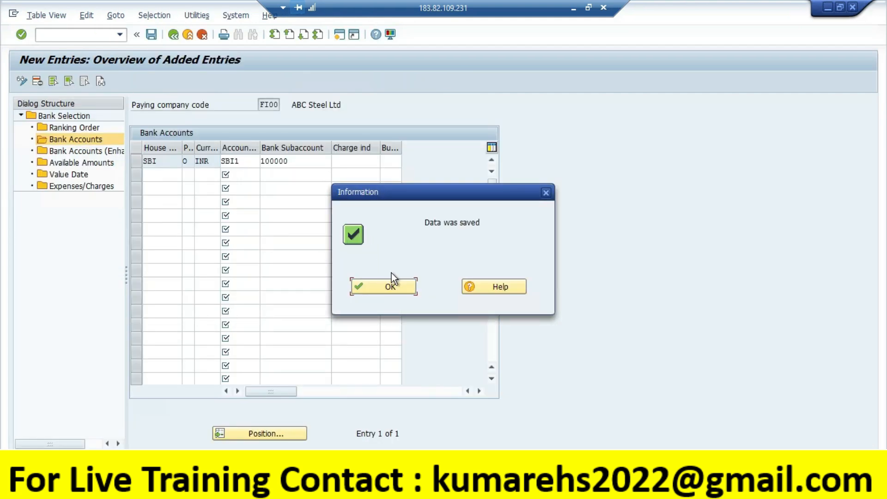
left_click(384, 286)
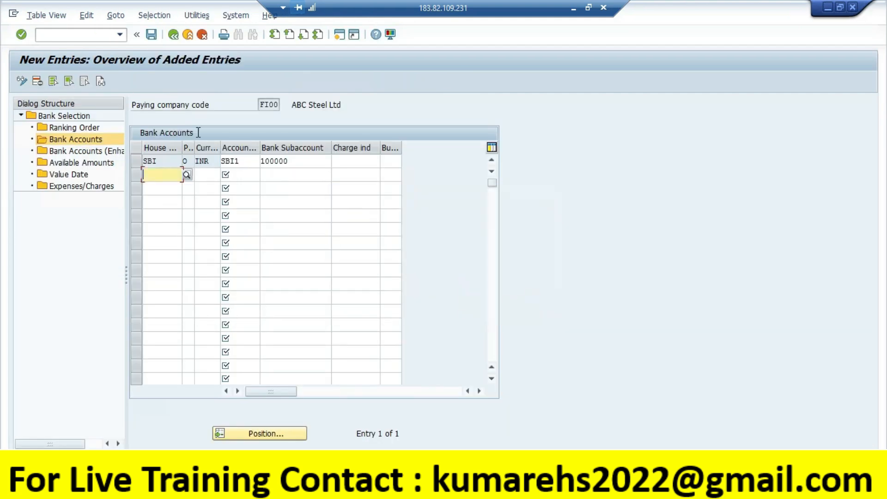
left_click(173, 35)
key("Return")
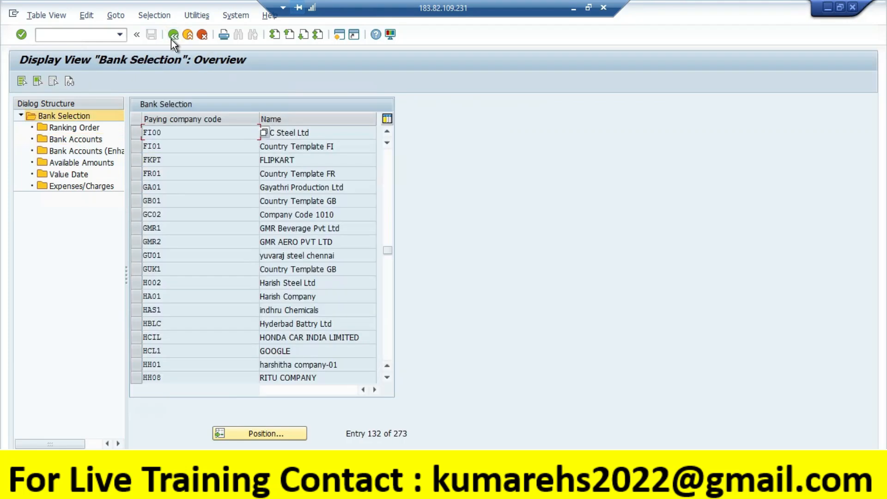
left_click(171, 39)
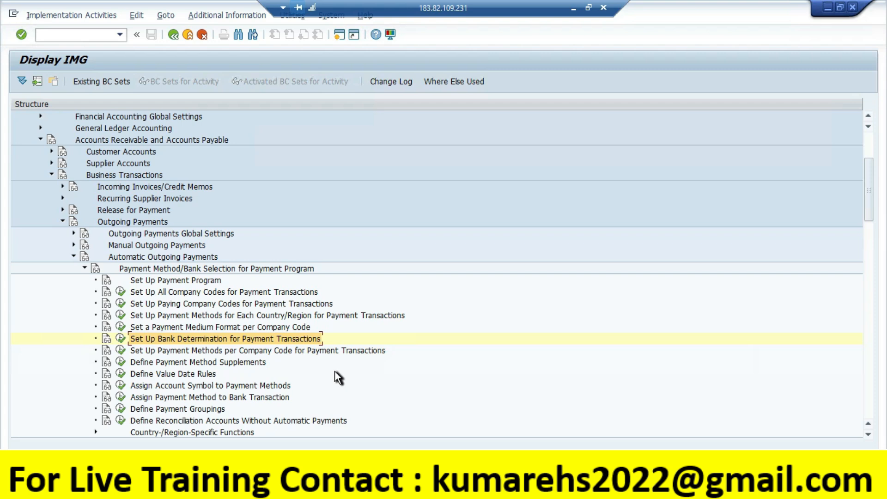
left_click(188, 295)
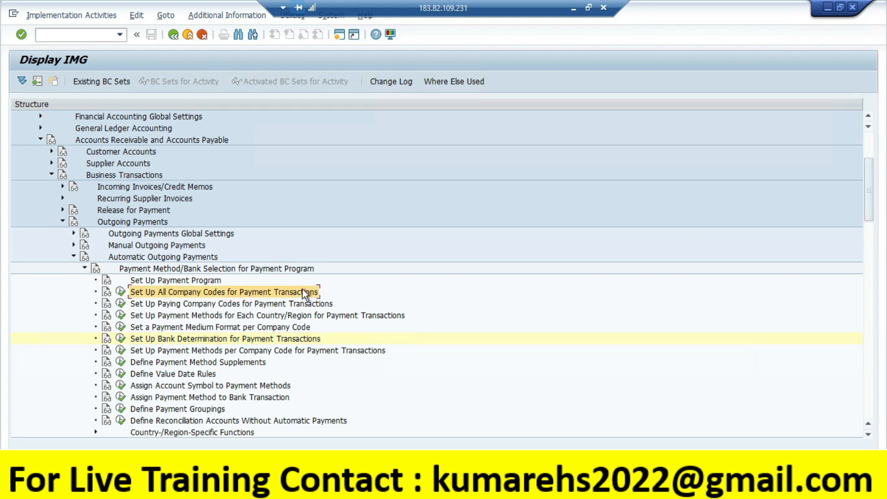
left_click(185, 304)
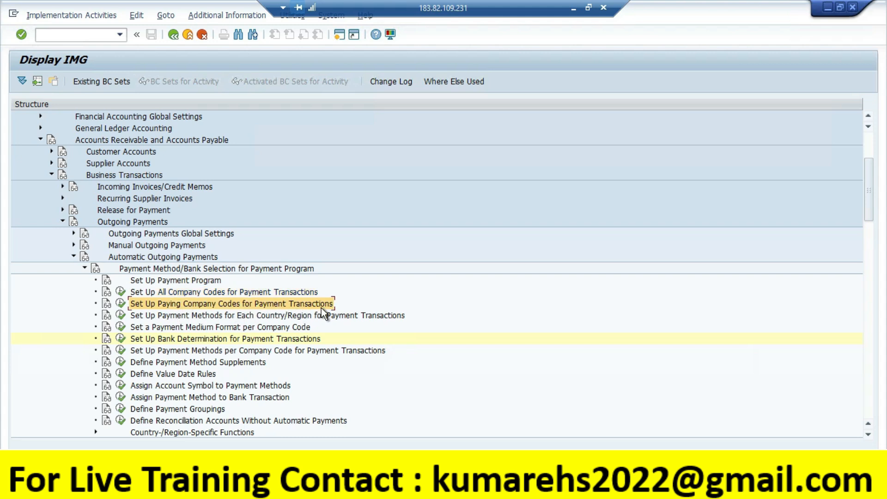
left_click(222, 319)
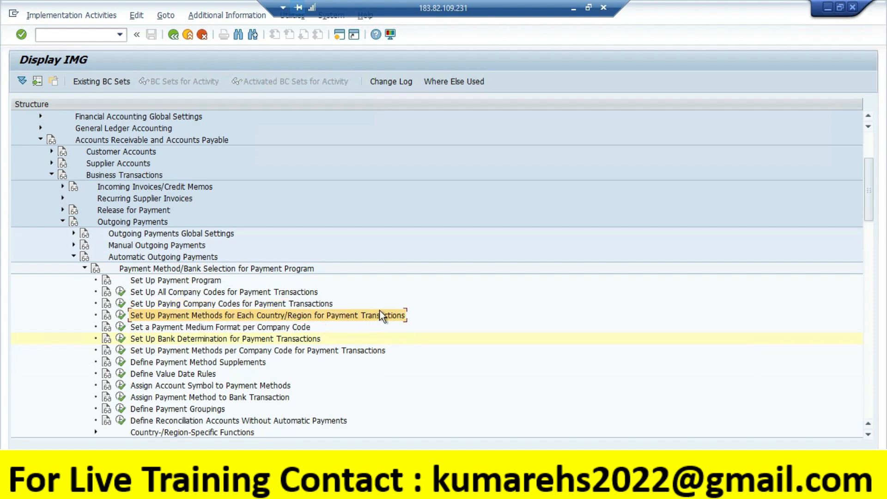
left_click(199, 352)
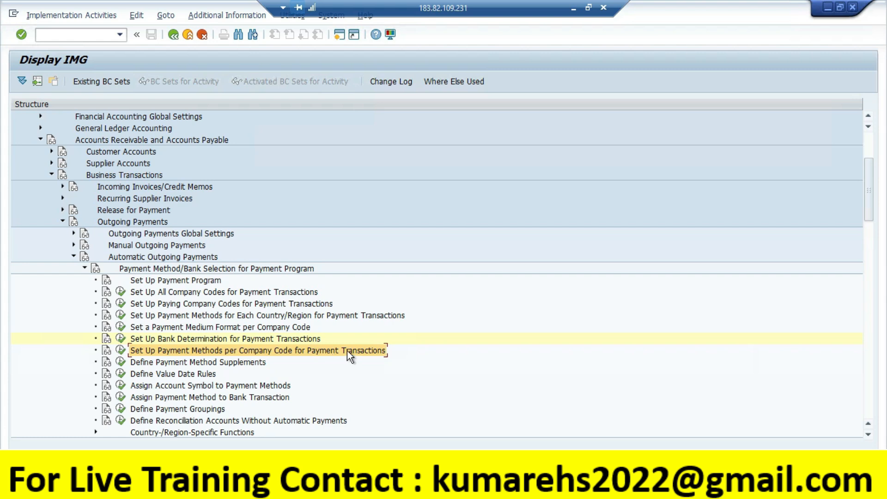
left_click(171, 340)
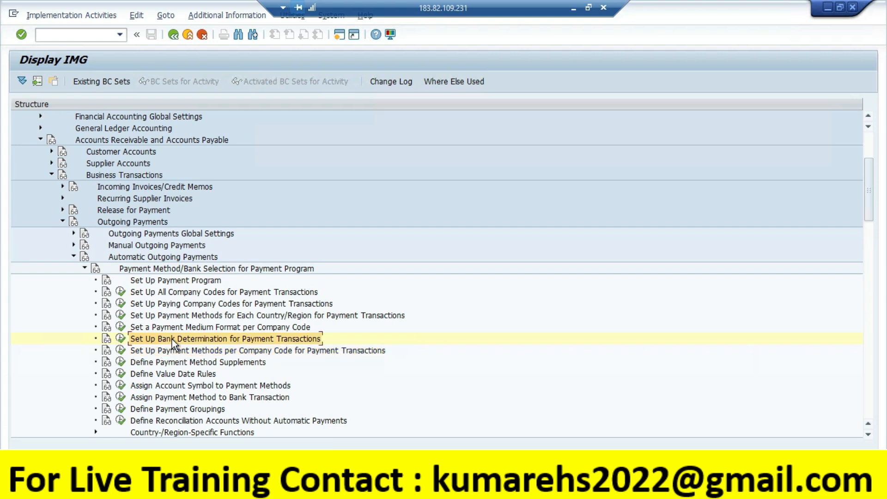